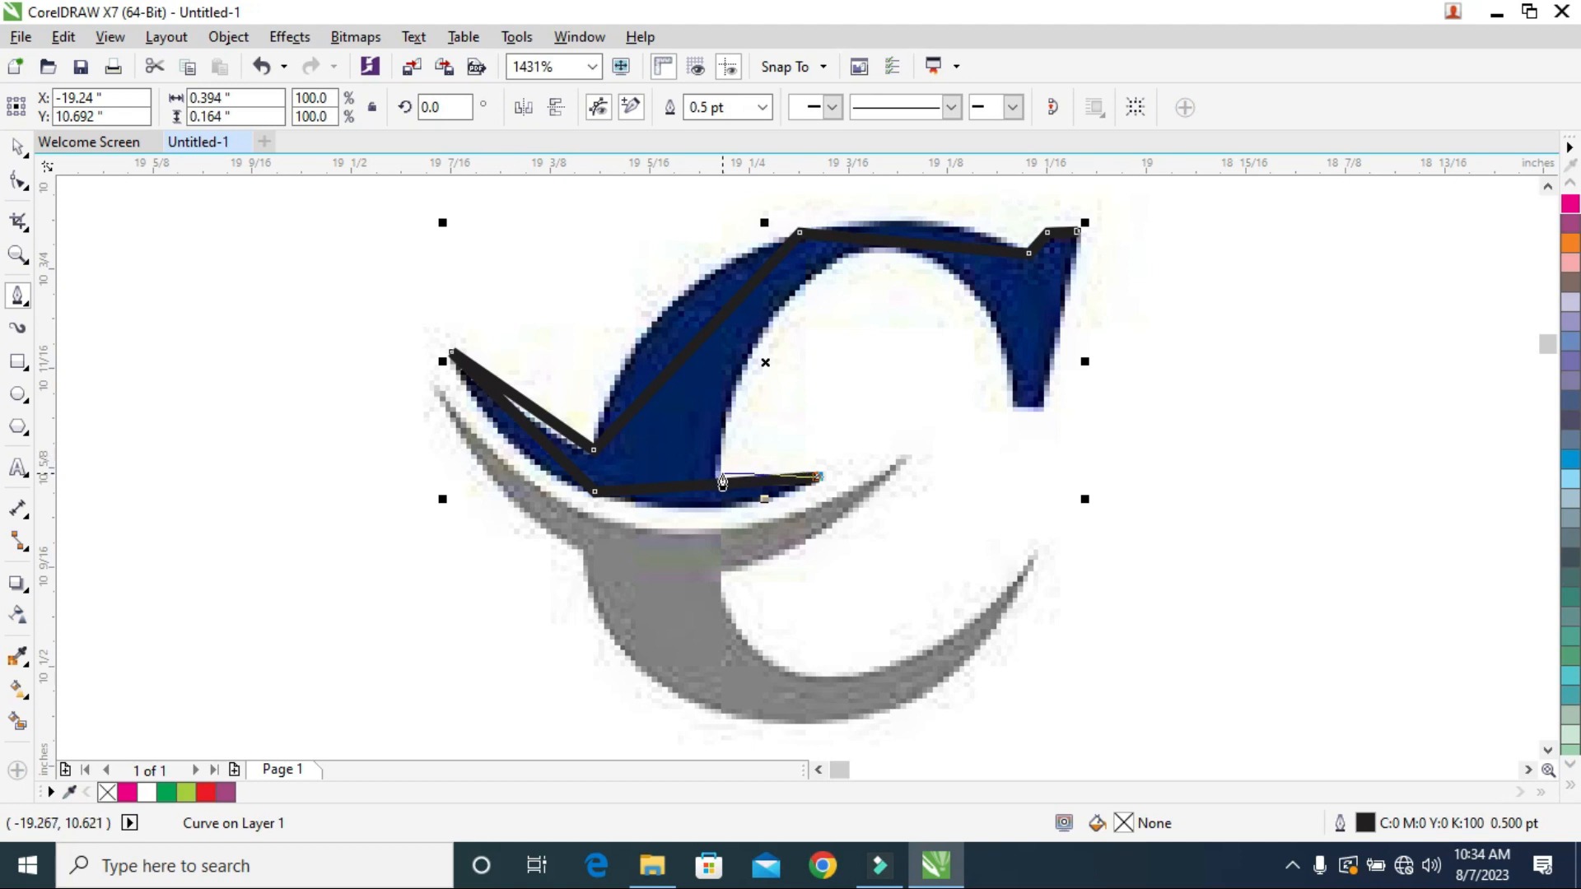
# Complete the closed Pen outline of the blue C through its inner crown, the base of the serif and the serif tip.
pyautogui.click(896, 246)
pyautogui.click(1012, 404)
pyautogui.click(1042, 405)
pyautogui.click(1077, 231)
pyautogui.click(1036, 550)
pyautogui.click(843, 673)
pyautogui.doubleClick(723, 563)
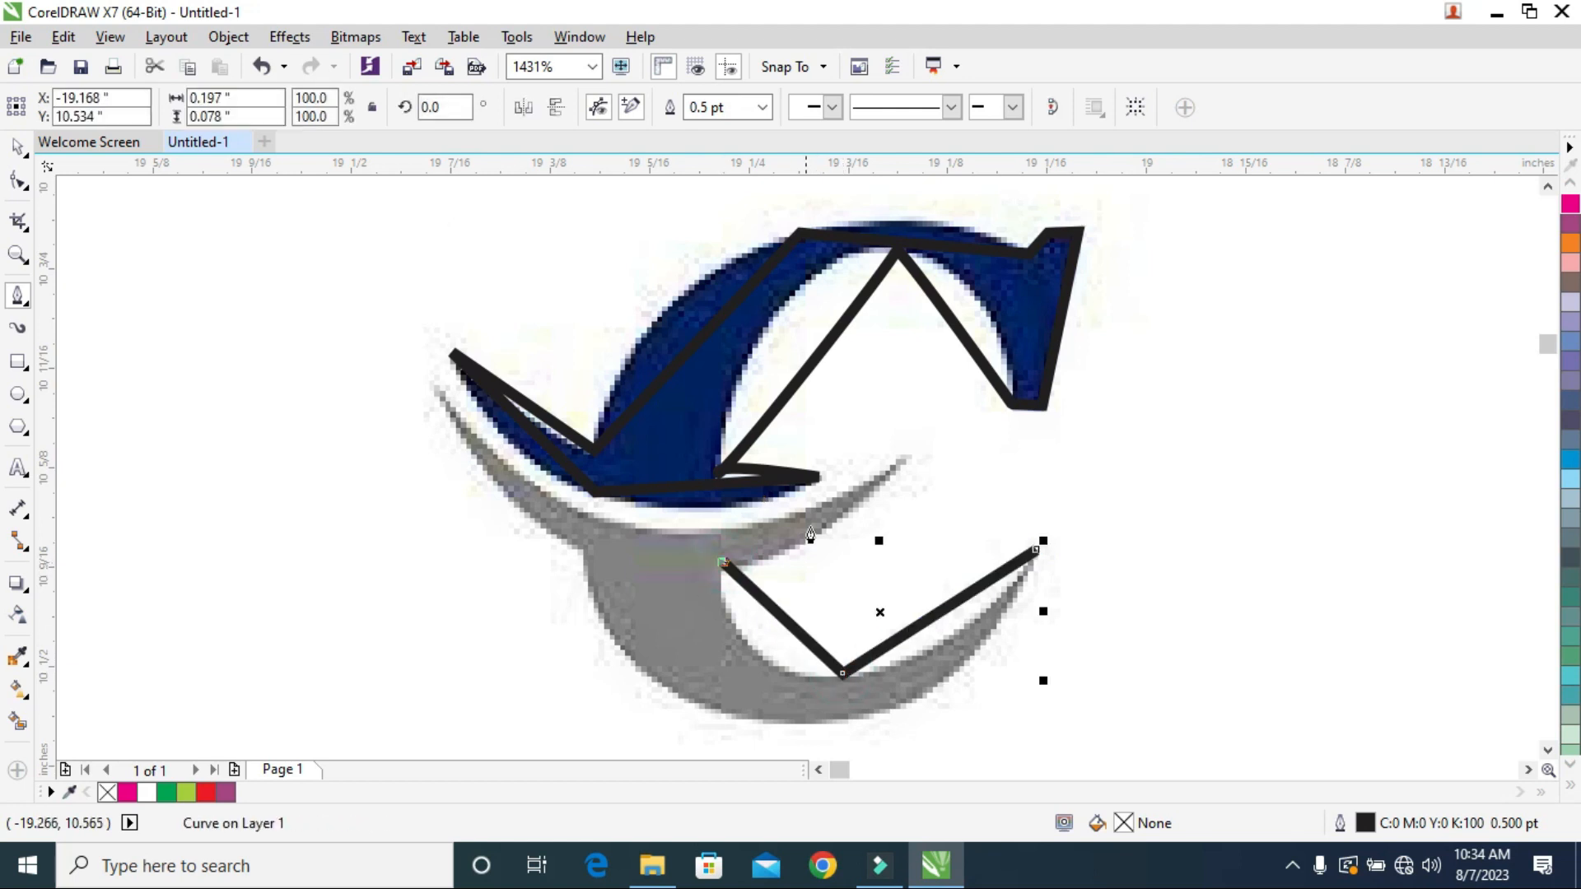
pyautogui.click(906, 457)
pyautogui.click(666, 530)
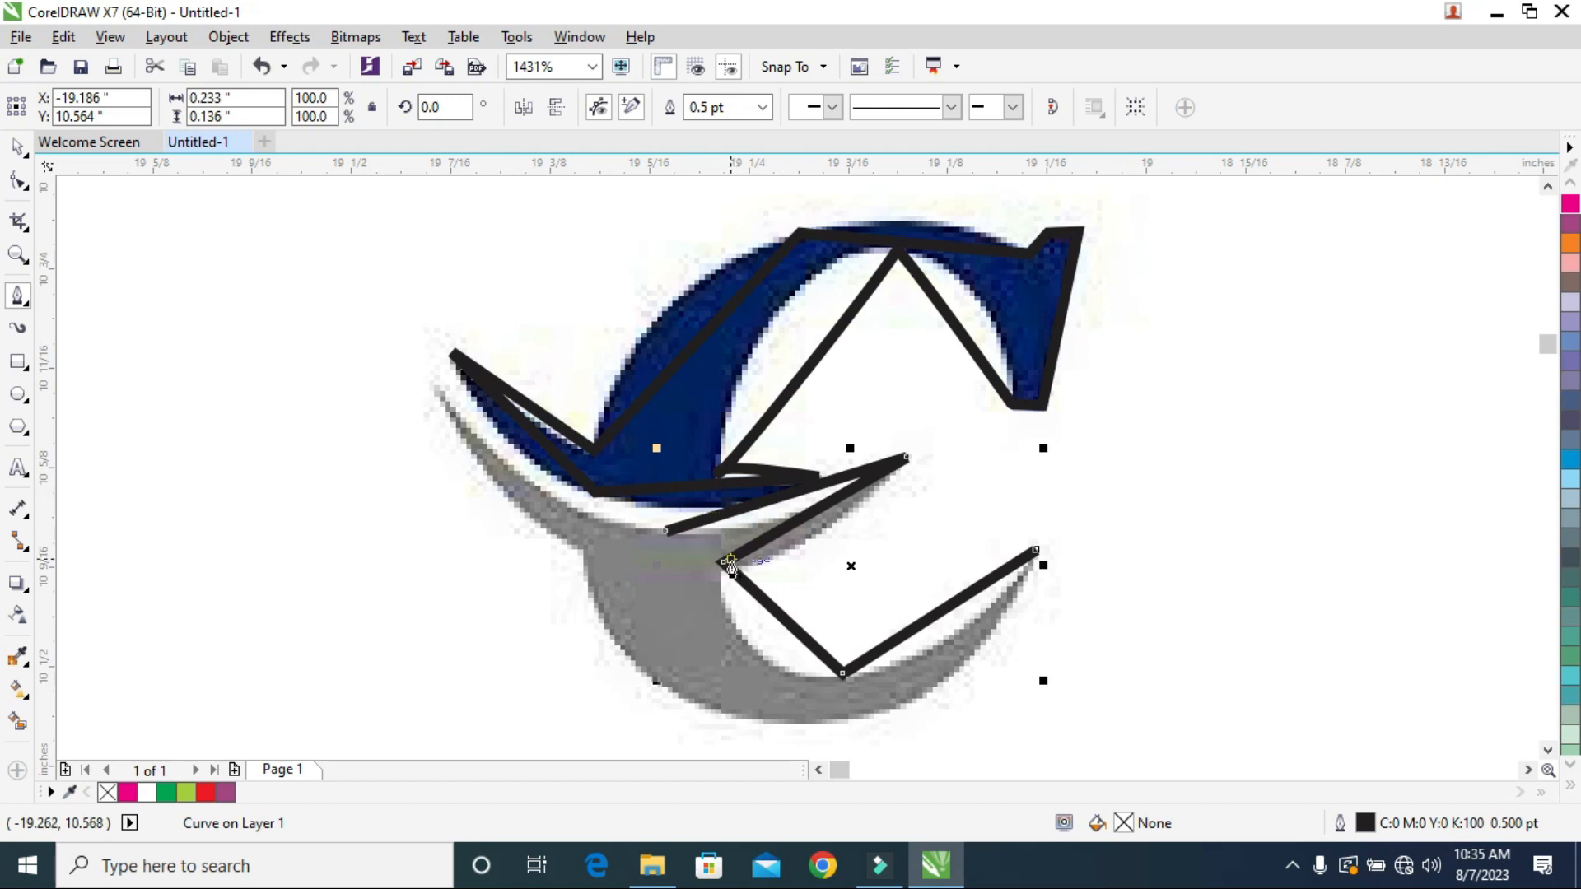
pyautogui.press('Delete')
# Trace the gray lower shape with a closed straight-segment Pen outline through its tips, inner corner, outer notch and lowest point.
pyautogui.click(1036, 554)
pyautogui.click(820, 675)
pyautogui.click(724, 568)
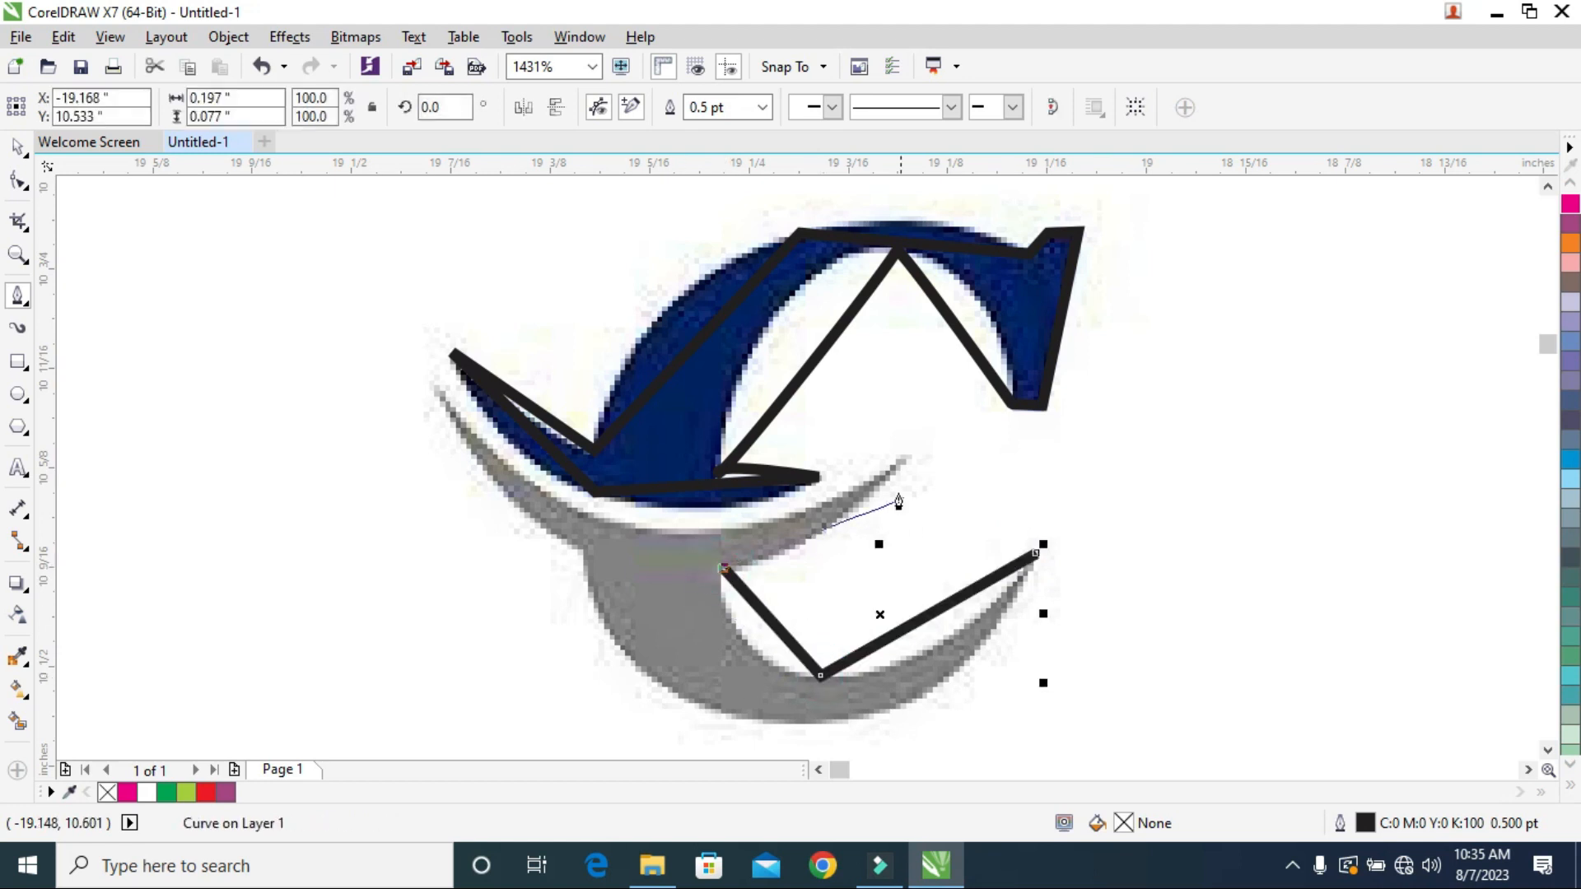
pyautogui.click(909, 450)
pyautogui.click(432, 384)
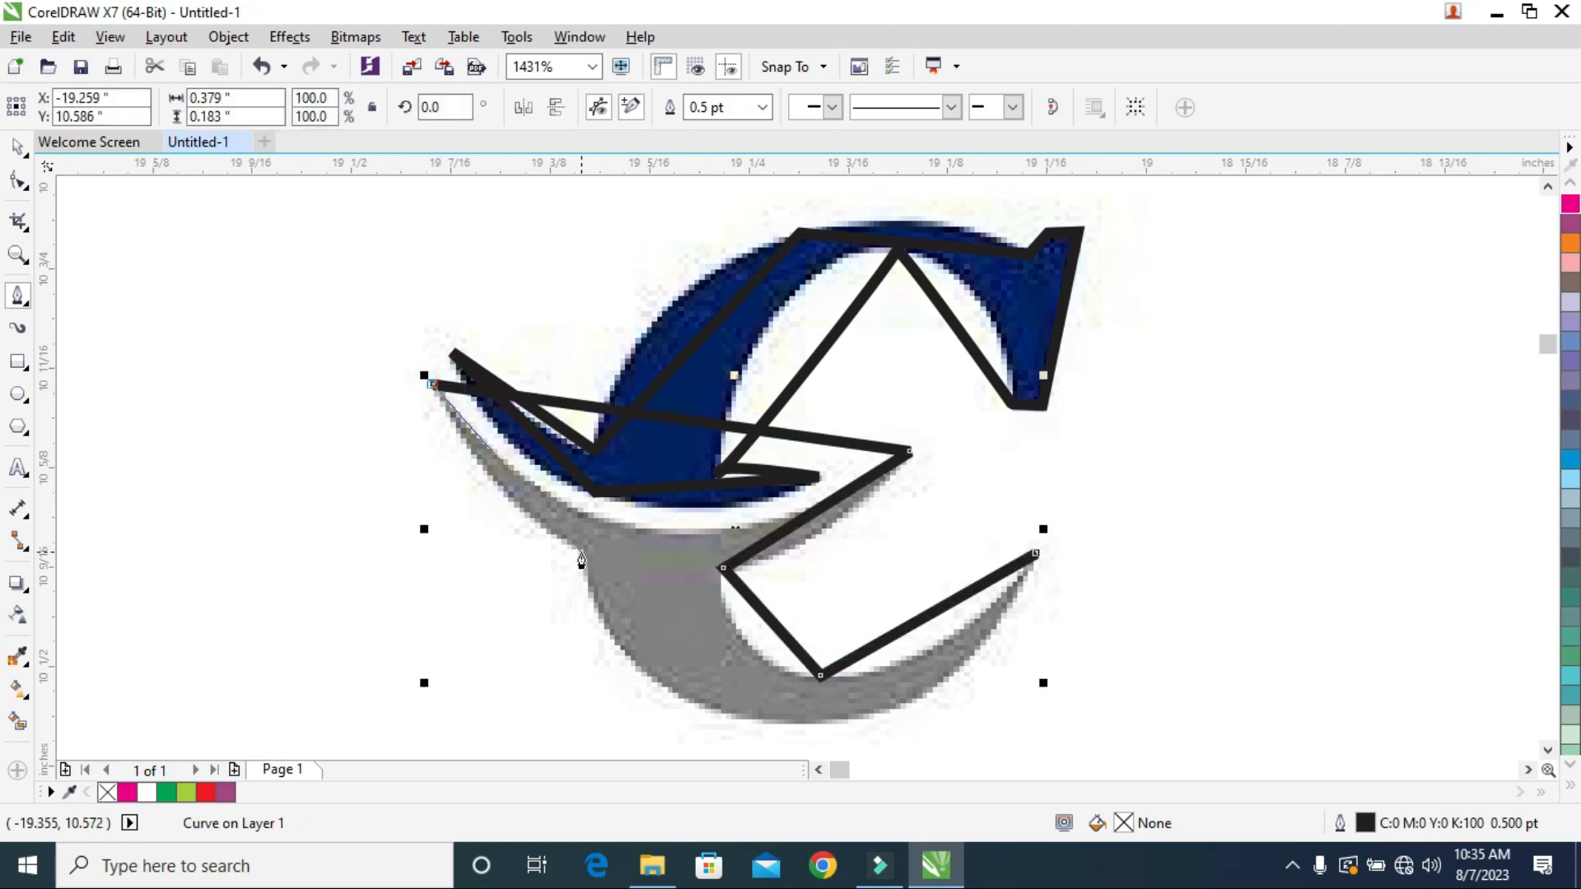
pyautogui.click(583, 544)
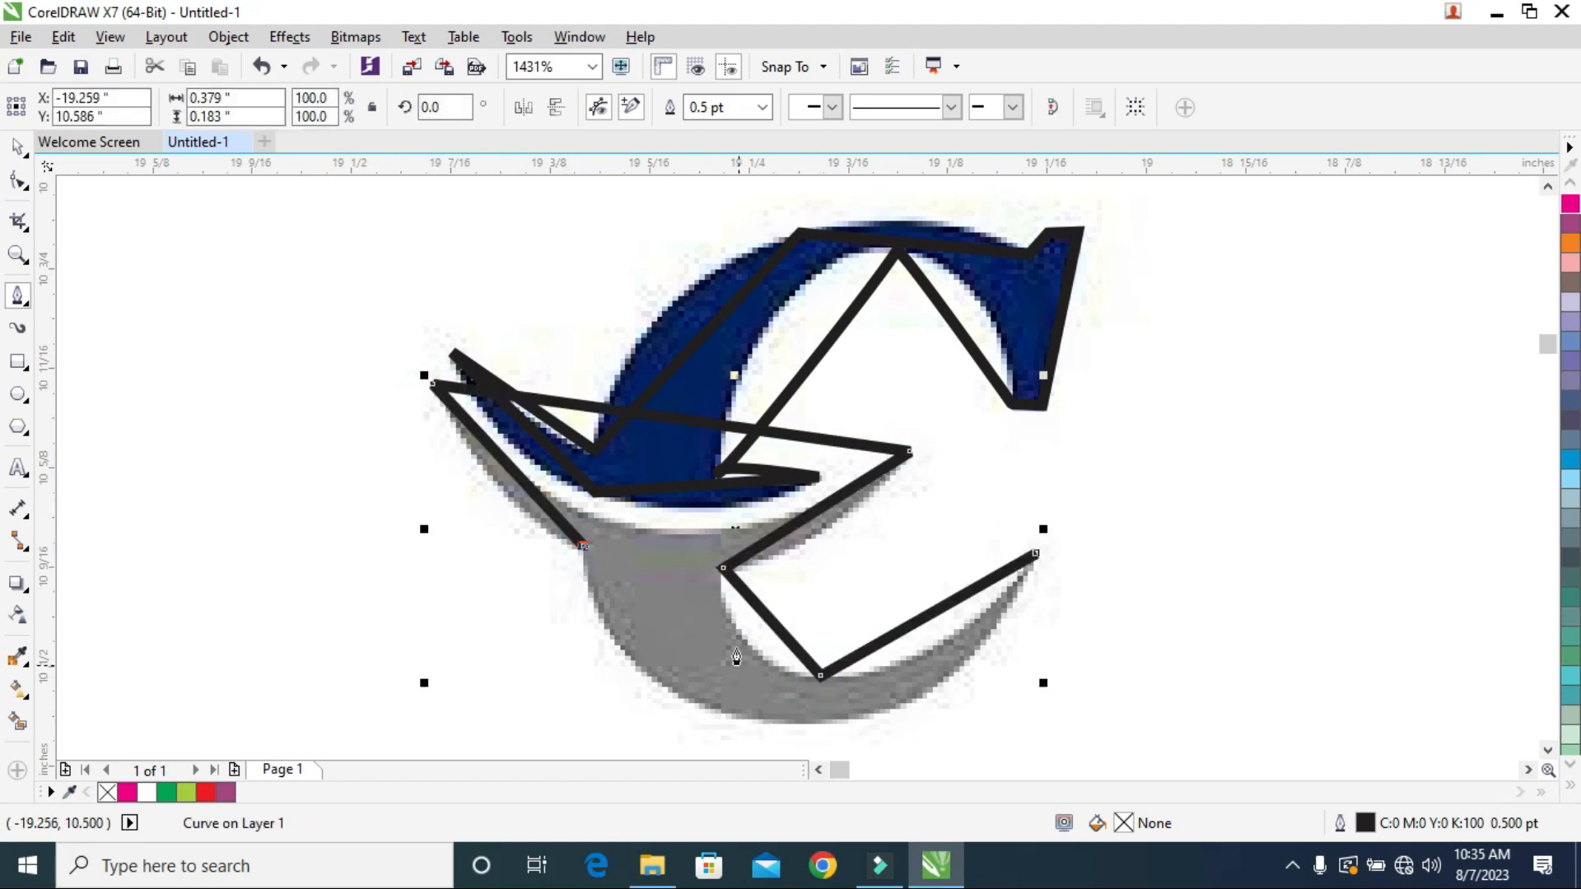
pyautogui.click(800, 719)
pyautogui.click(1036, 553)
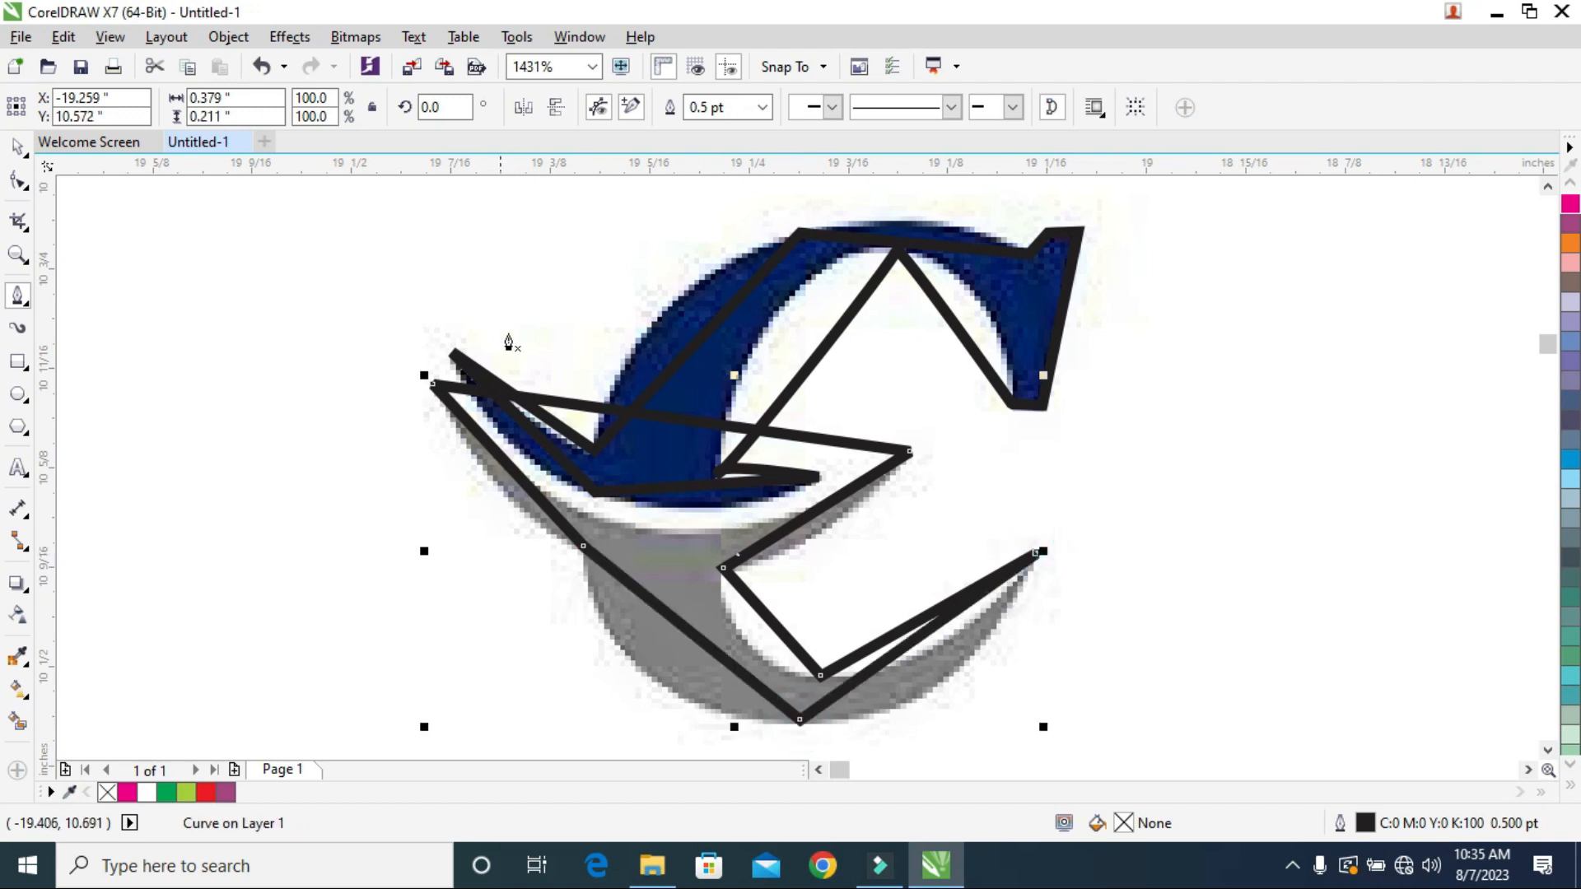
# Bend the gray shape's upper edge along the swoosh and set its outline width to hairline.
pyautogui.click(18, 192)
pyautogui.moveTo(651, 411); pyautogui.dragTo(577, 547)
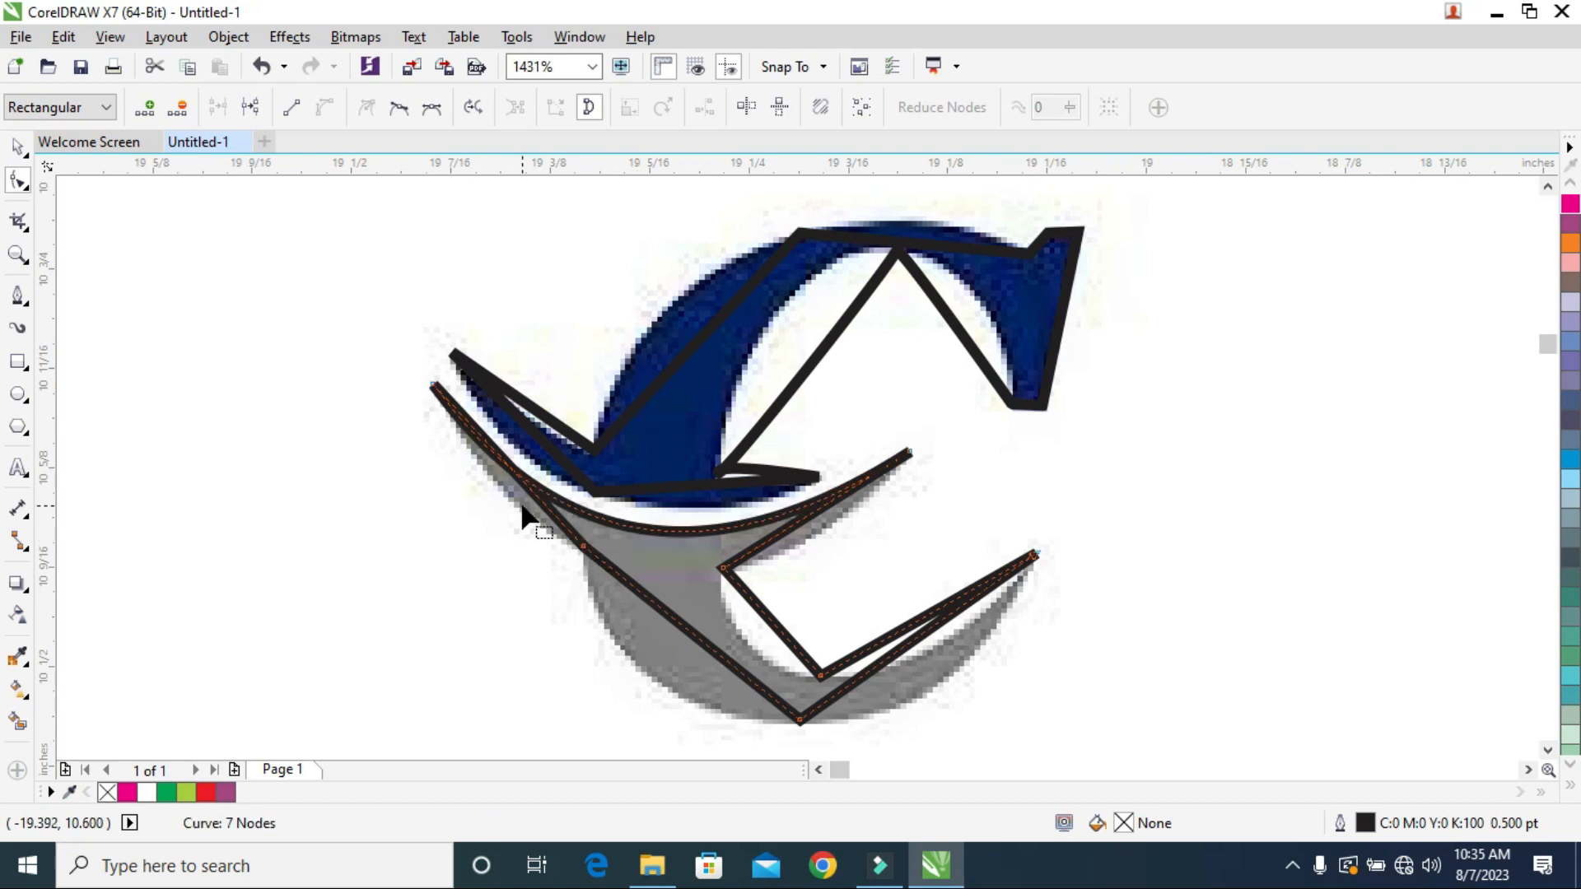
pyautogui.scroll(3, 764, 550)
pyautogui.scroll(-2, 642, 554)
pyautogui.press('F12')
pyautogui.click(642, 280)
pyautogui.click(578, 320)
pyautogui.click(766, 648)
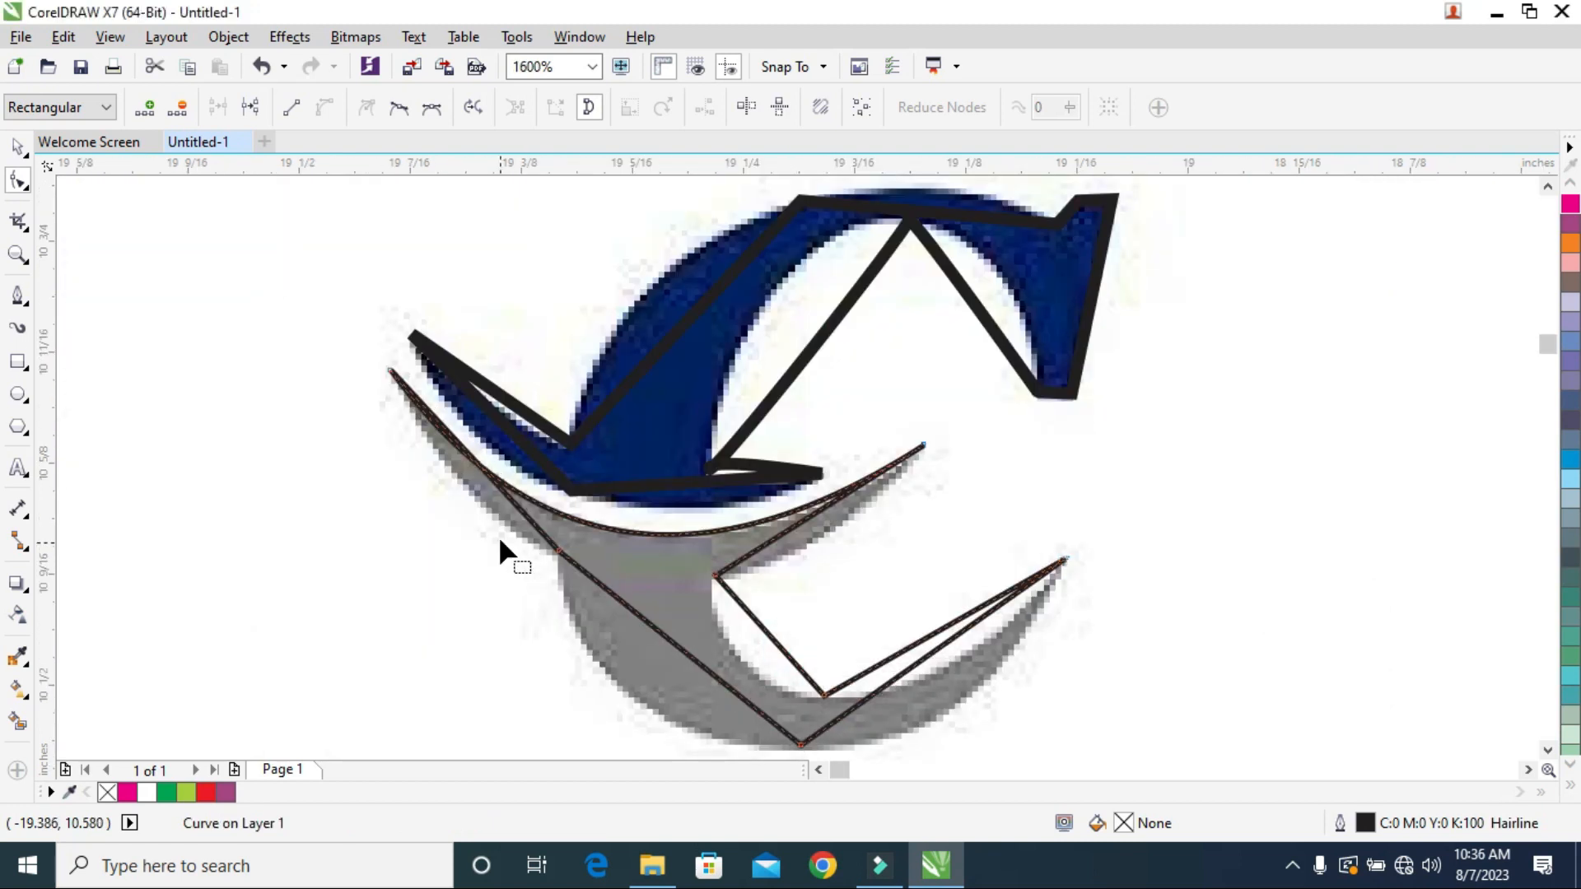
# Curve the outline's lower edge between the swoosh's left tip and the outer notch, and adjust the notch node to the artwork.
pyautogui.scroll(2, 504, 541)
pyautogui.click(480, 414)
pyautogui.moveTo(453, 383); pyautogui.dragTo(387, 424)
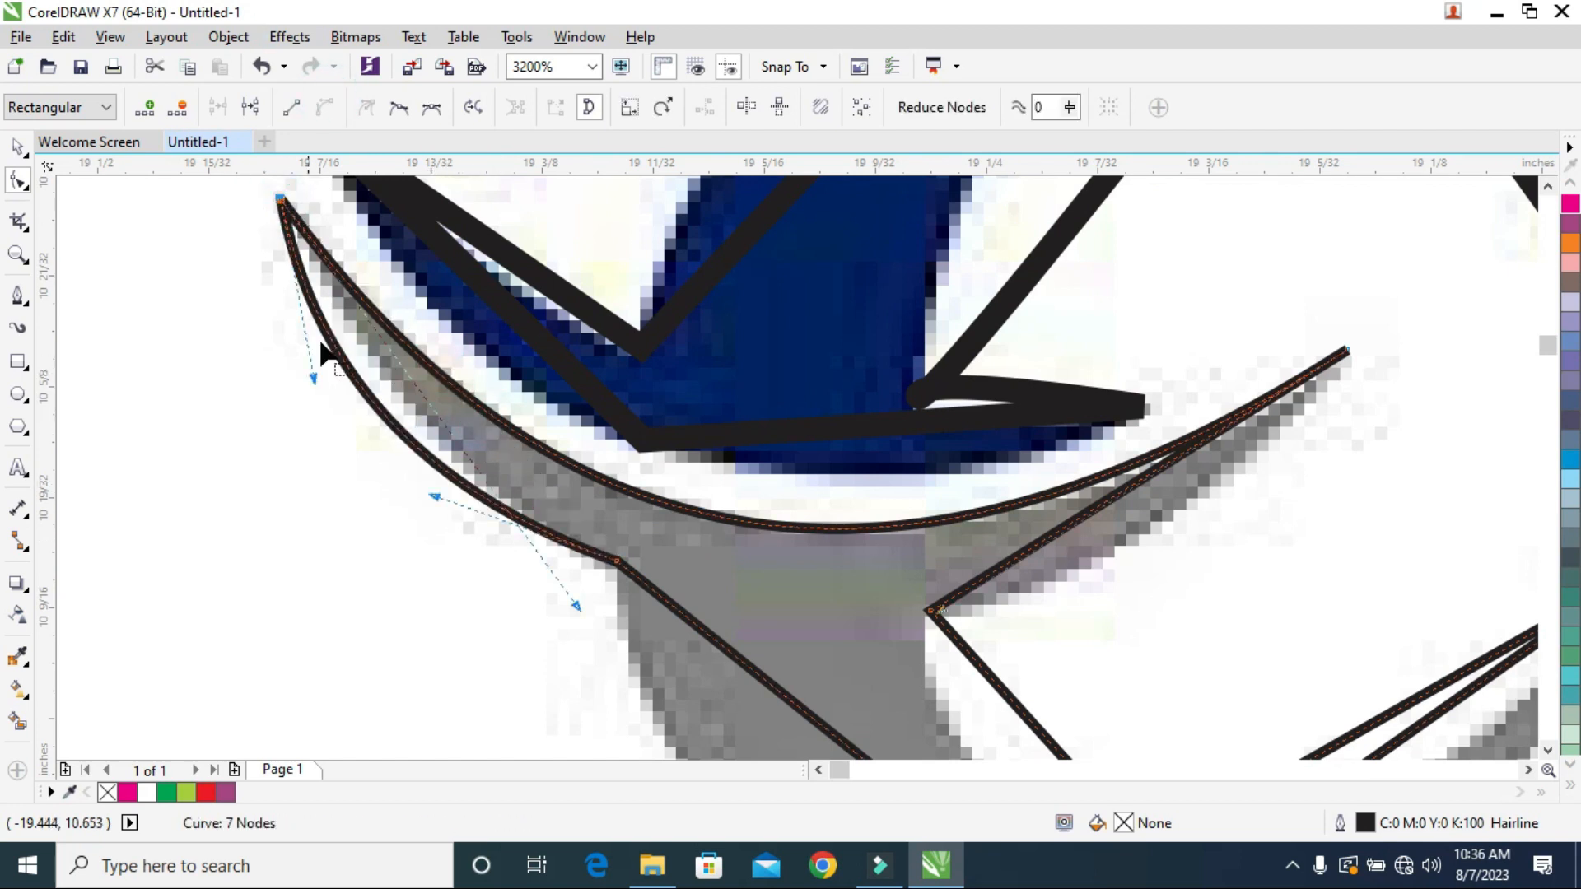
pyautogui.moveTo(314, 371); pyautogui.dragTo(368, 379)
pyautogui.moveTo(620, 568); pyautogui.dragTo(611, 573)
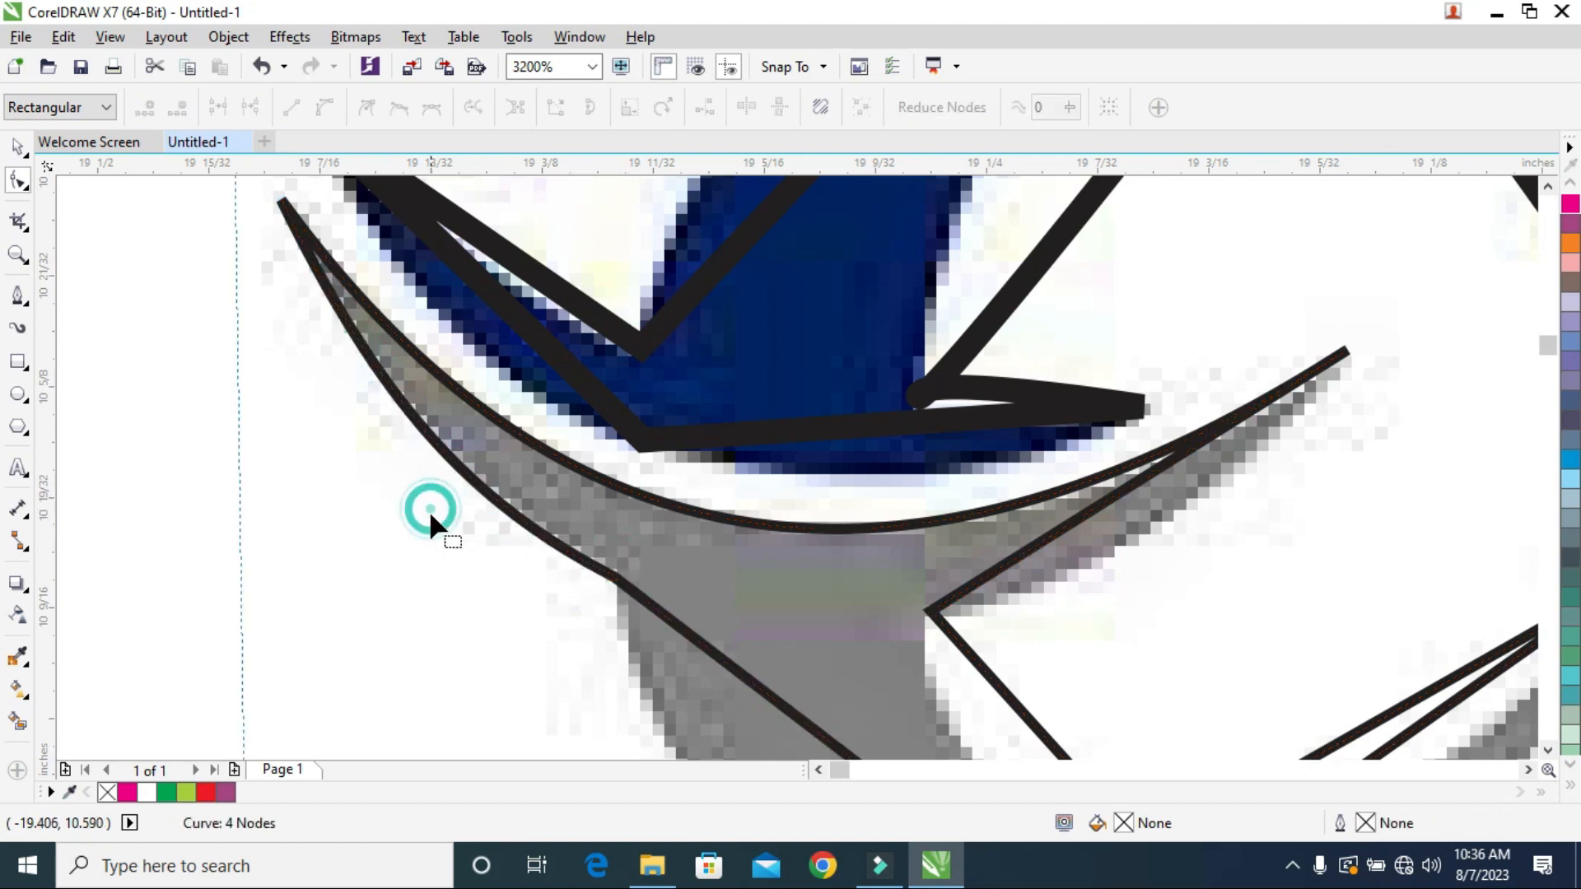
# Align the node at the gray swoosh's right tip and curve the edge beneath it down to the inner corner.
pyautogui.scroll(-1, 429, 502)
pyautogui.scroll(1, 866, 473)
pyautogui.click(929, 447)
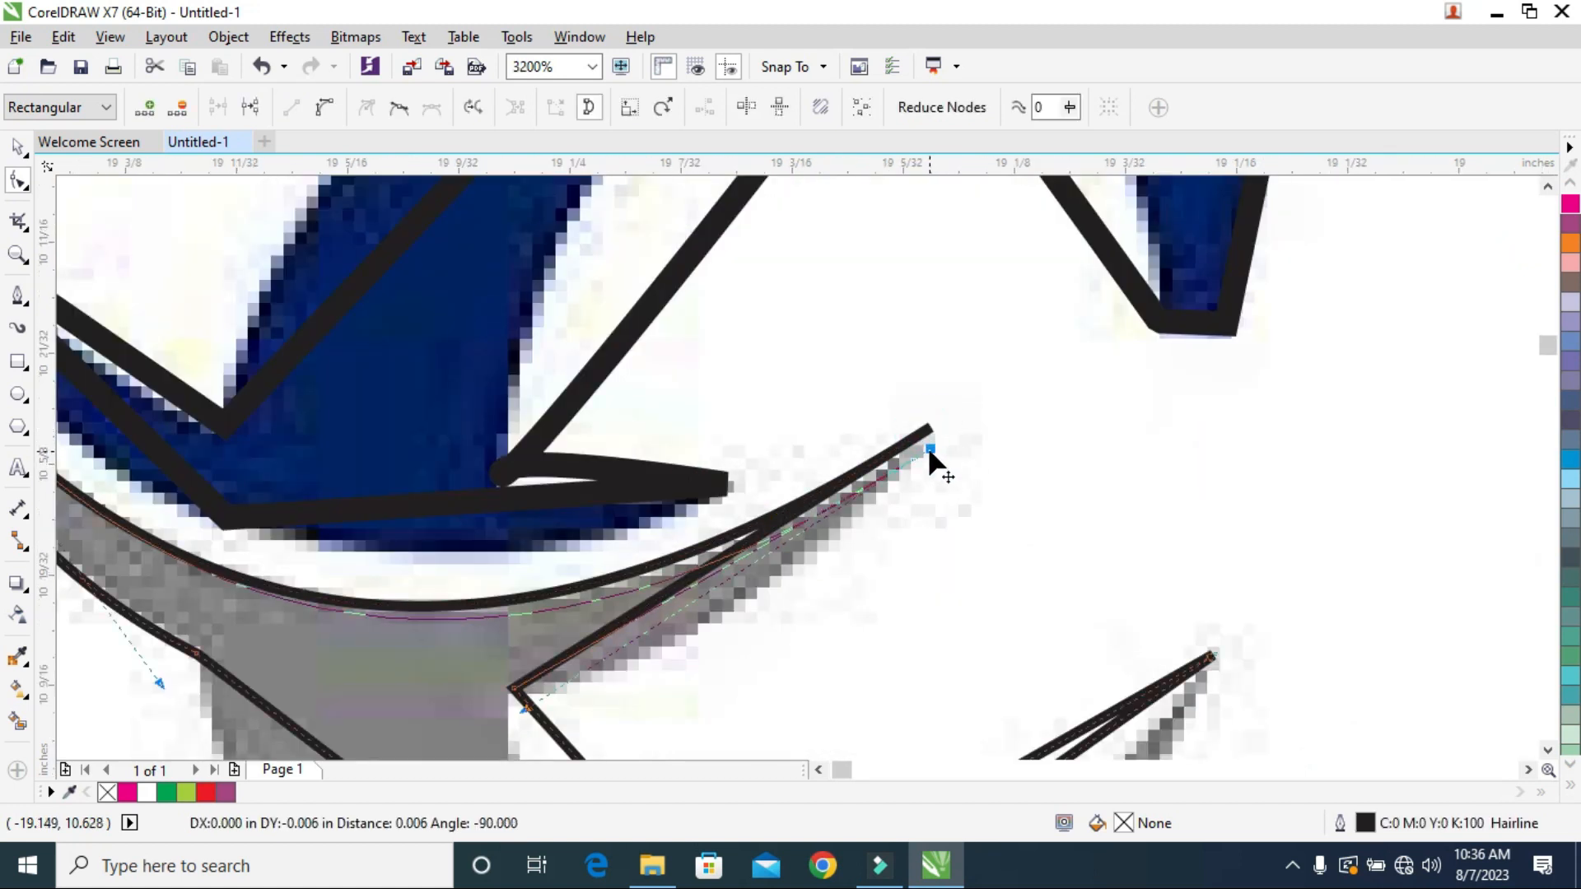
pyautogui.moveTo(715, 611); pyautogui.dragTo(745, 613)
pyautogui.moveTo(927, 449); pyautogui.dragTo(937, 429)
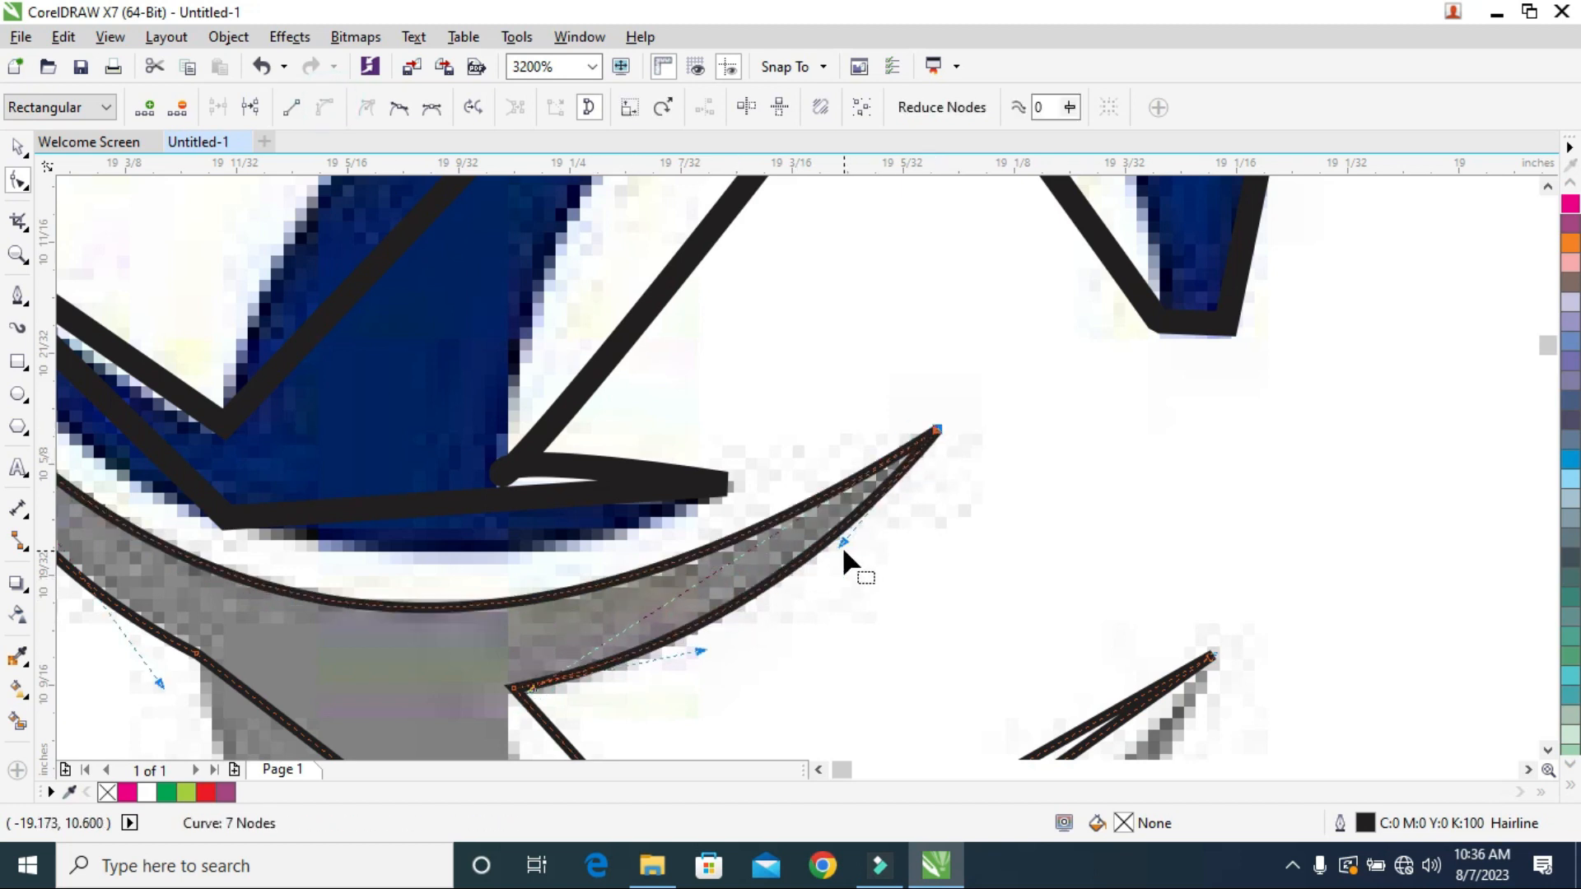
# Curve the outer and inner edges of the gray shape's lower right tail to match the artwork.
pyautogui.scroll(-4, 833, 541)
pyautogui.scroll(3, 691, 738)
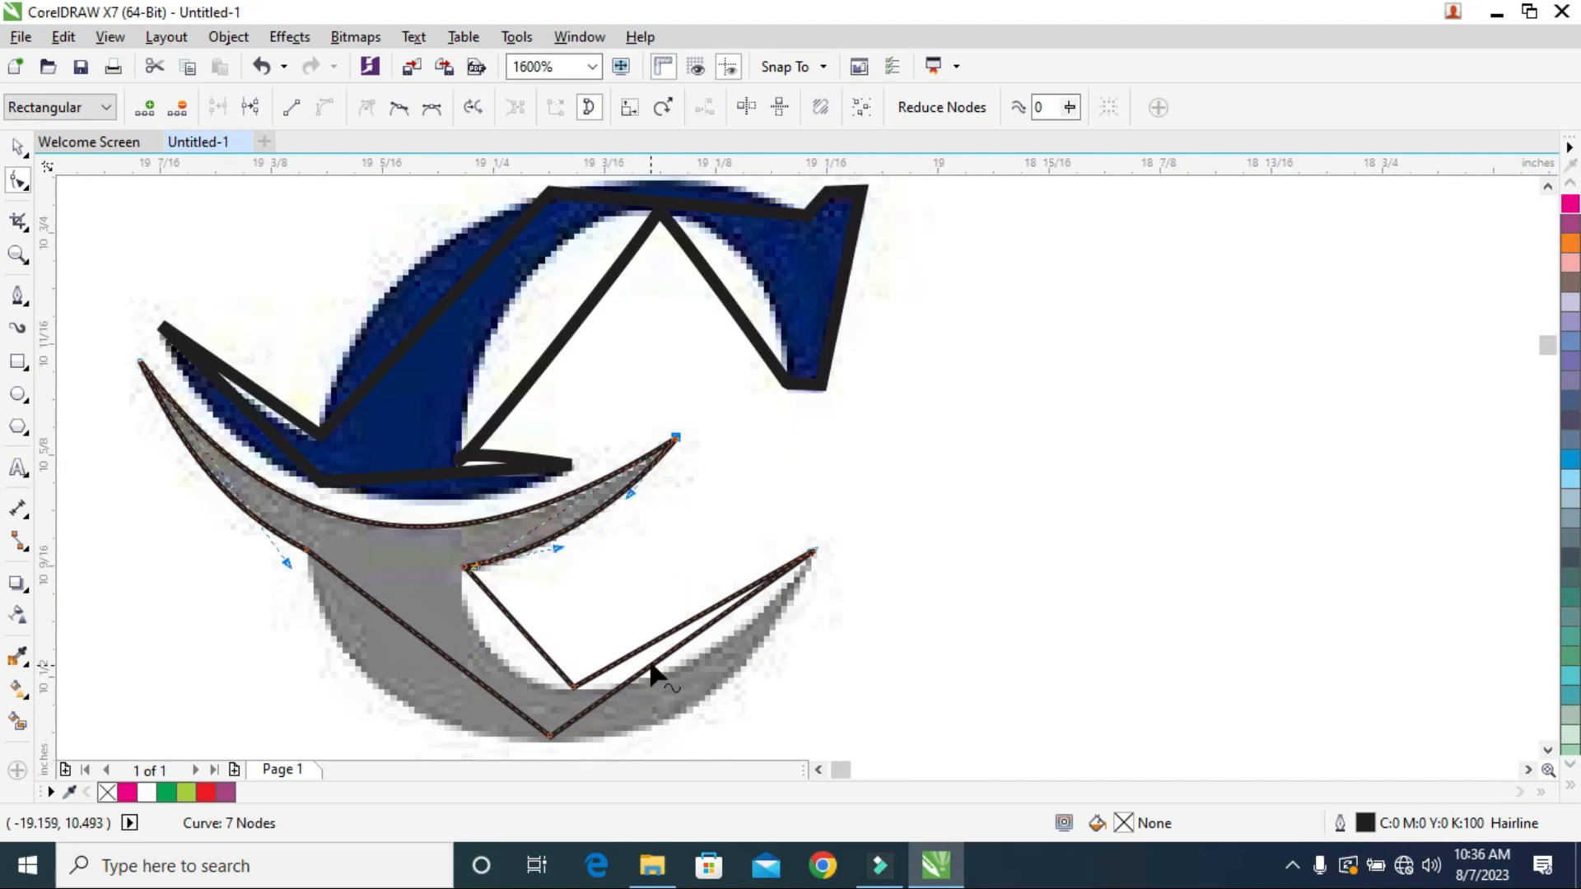
pyautogui.moveTo(674, 652); pyautogui.dragTo(718, 700)
pyautogui.click(325, 107)
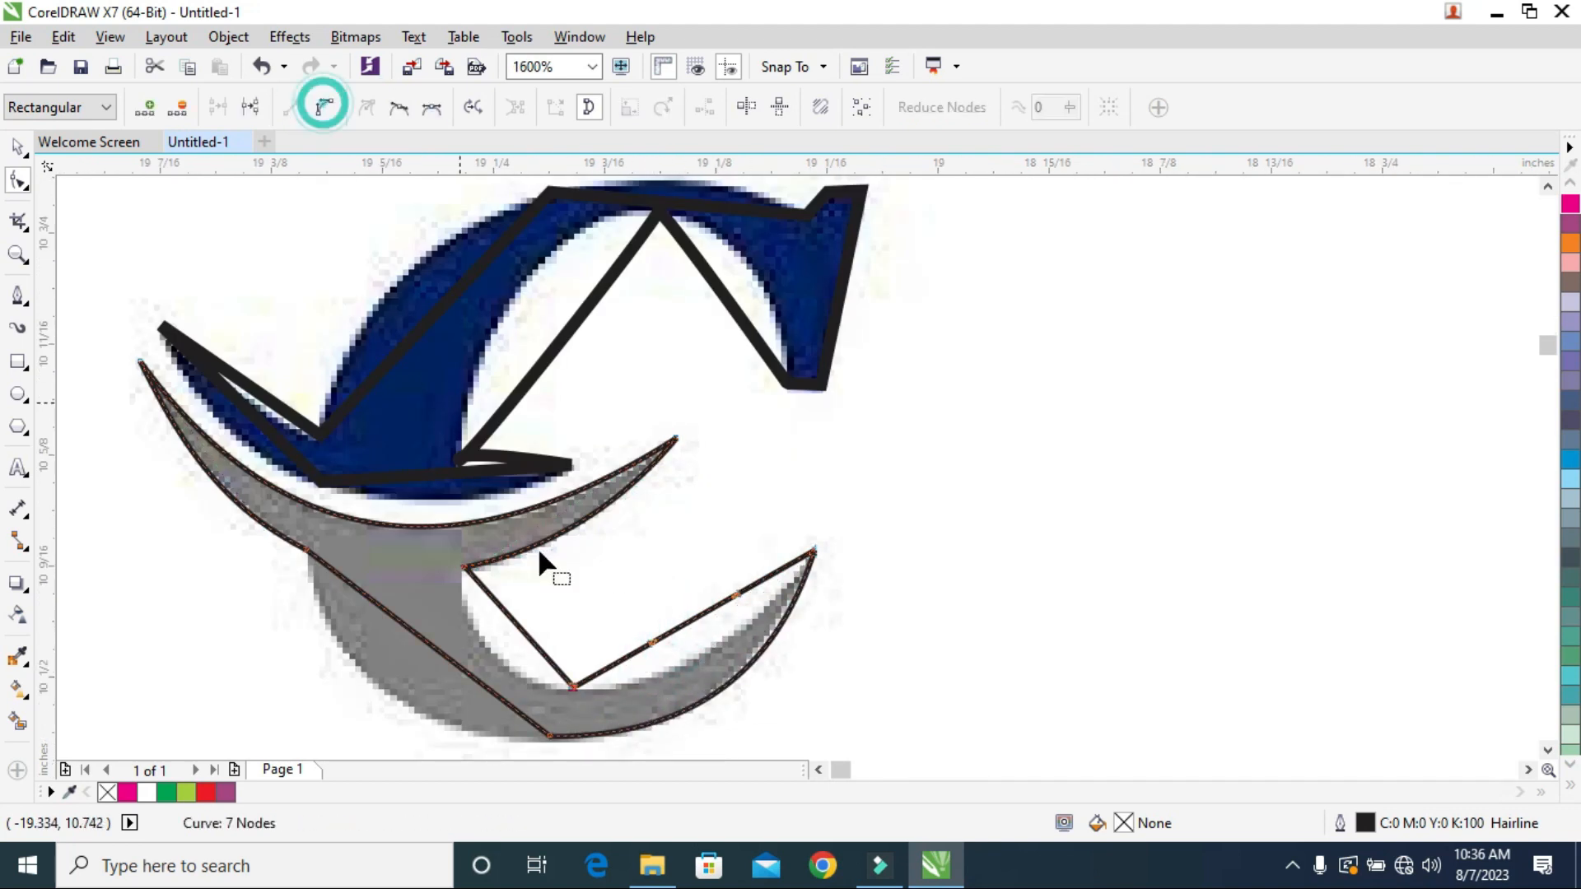
pyautogui.moveTo(672, 645); pyautogui.dragTo(684, 682)
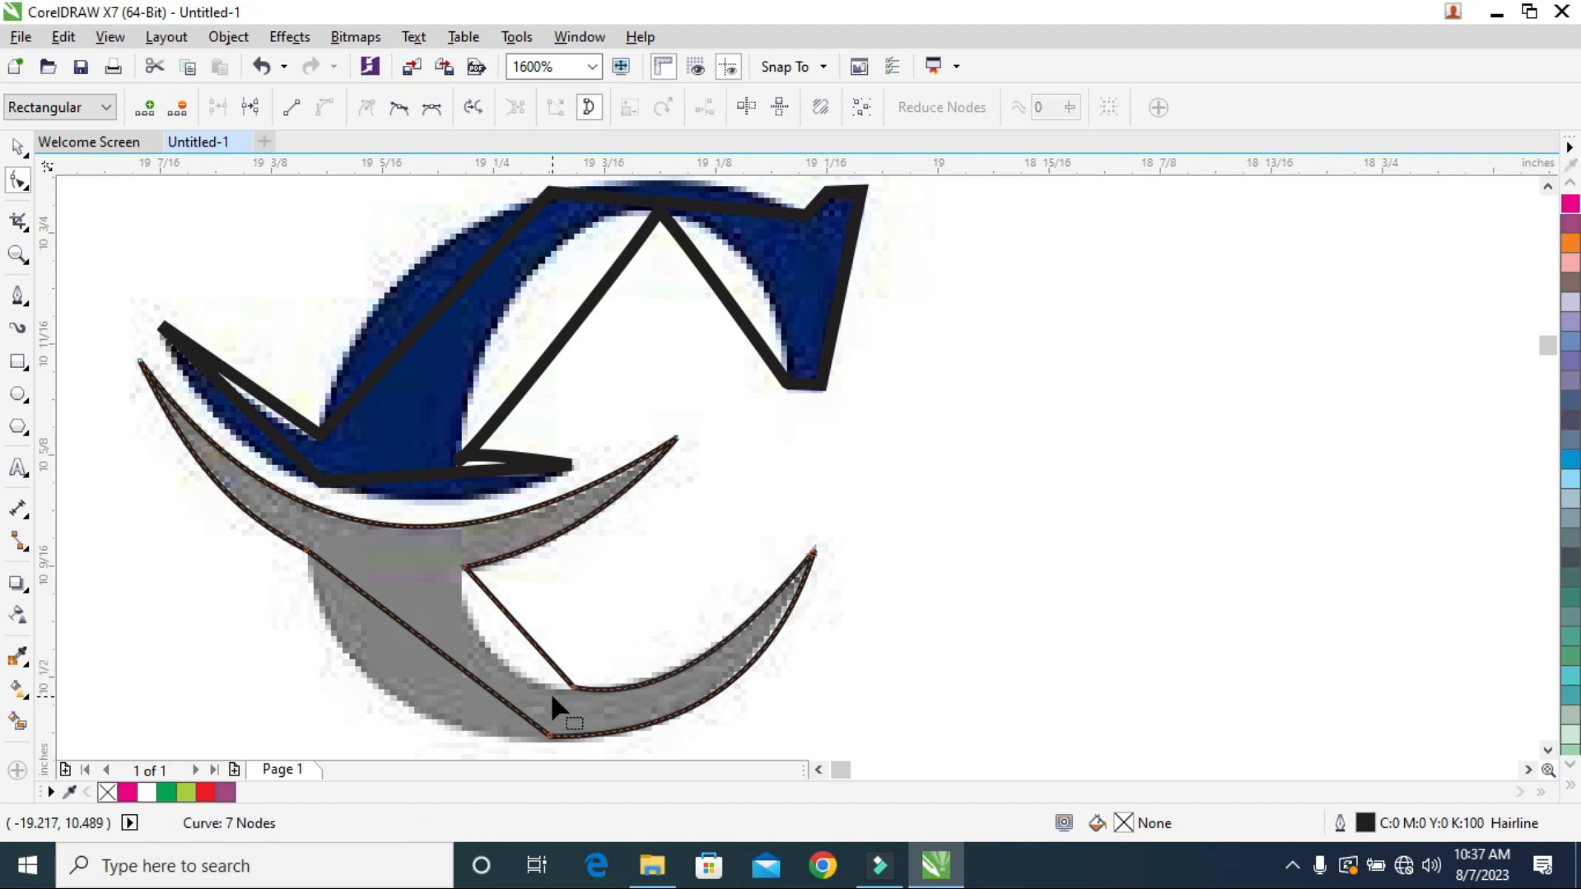
# Curve the gray shape's remaining straight inner edge and its outer left edge to follow the rounded body.
pyautogui.click(518, 632)
pyautogui.click(325, 107)
pyautogui.moveTo(521, 634); pyautogui.dragTo(481, 644)
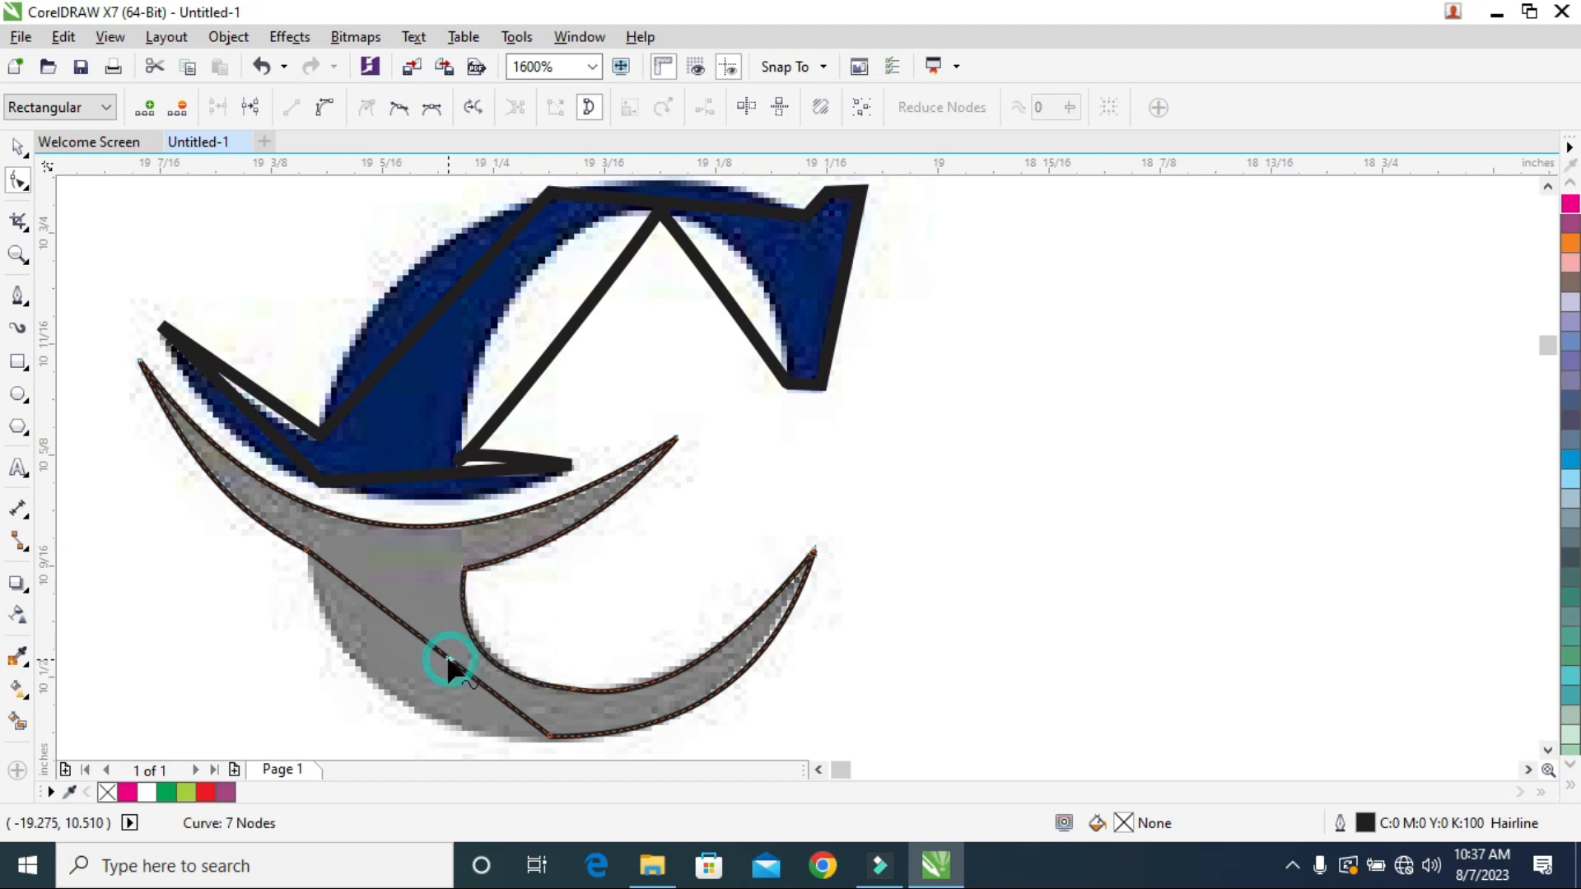
pyautogui.click(449, 663)
pyautogui.moveTo(434, 650); pyautogui.dragTo(367, 707)
# Curve the bottom edge of the blue C's outline from its left swoosh to the pointed foot and refine the curve handles.
pyautogui.click(413, 481)
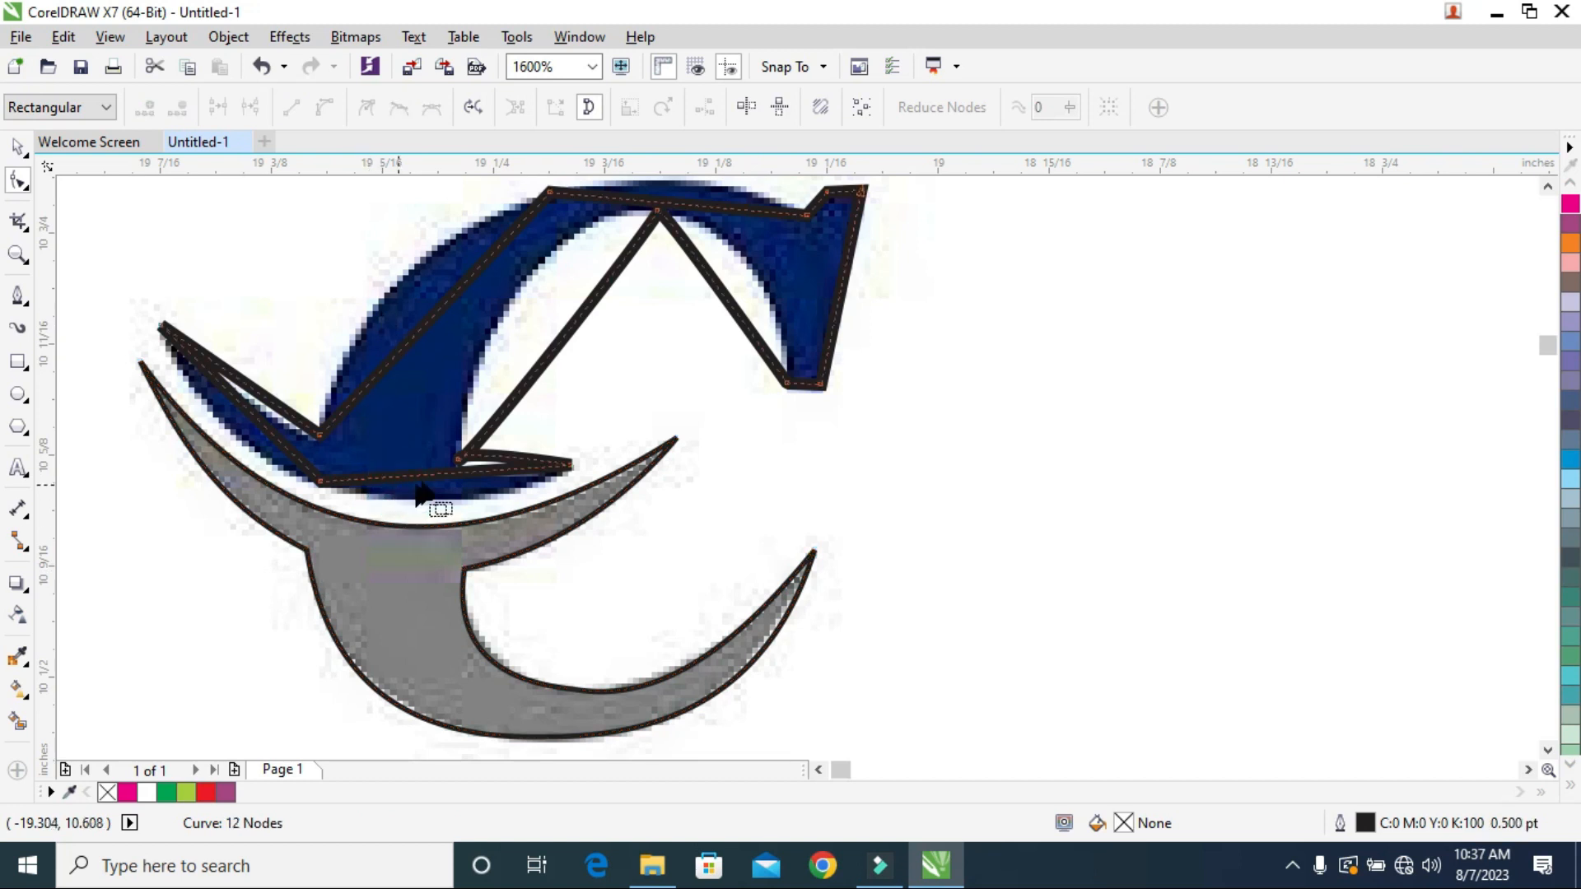
pyautogui.click(426, 474)
pyautogui.click(325, 108)
pyautogui.moveTo(424, 475); pyautogui.dragTo(429, 498)
pyautogui.doubleClick(572, 466)
pyautogui.hotkey('ctrl', 'z')
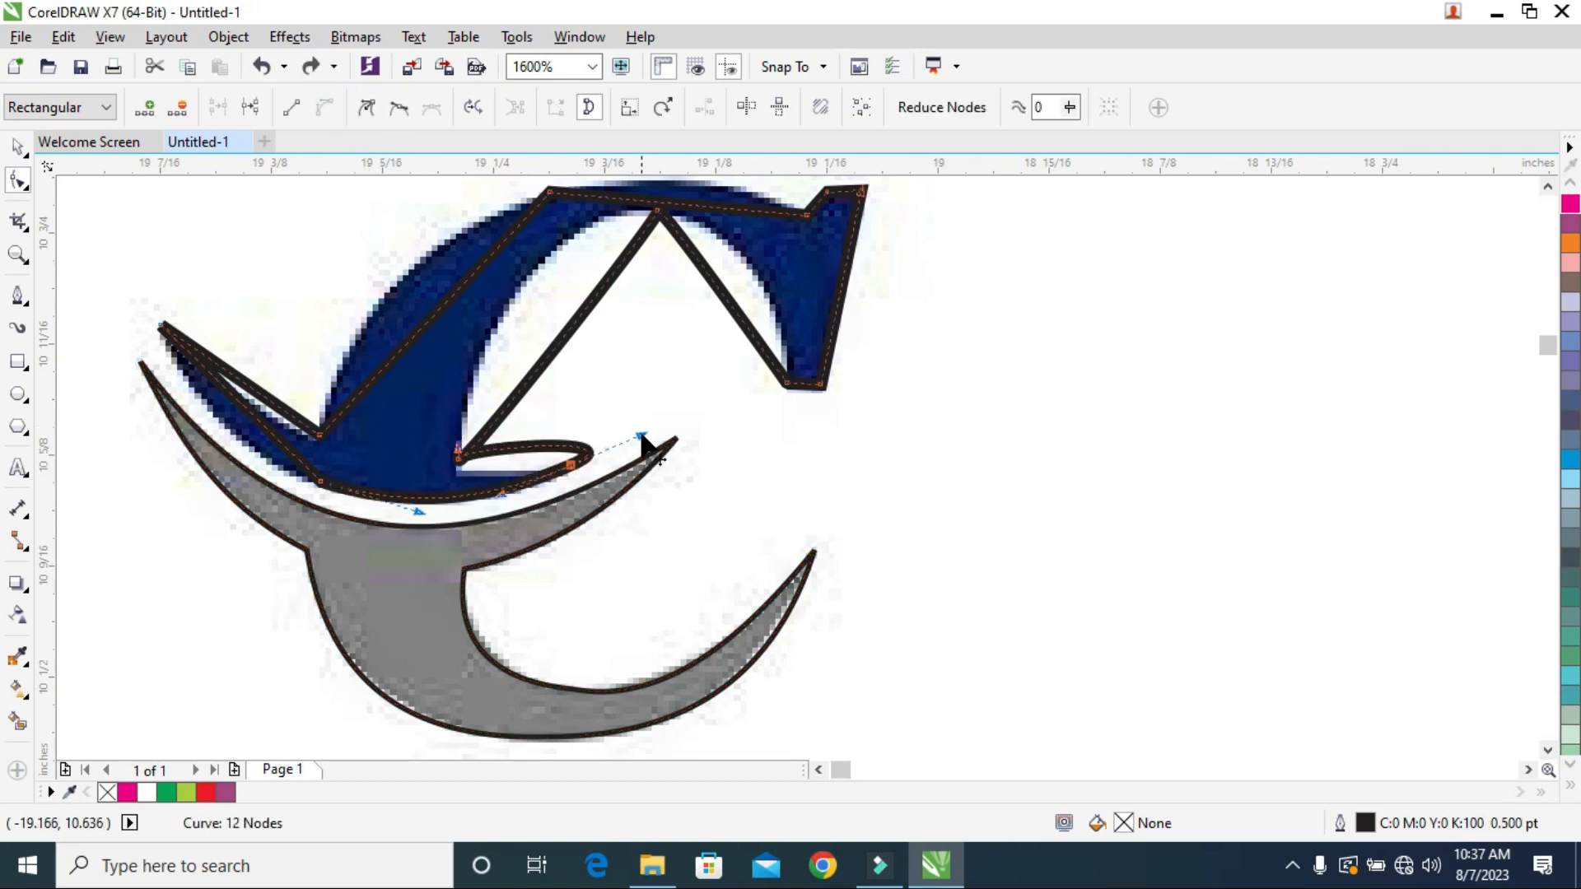
pyautogui.moveTo(642, 445); pyautogui.dragTo(564, 466)
pyautogui.moveTo(420, 512); pyautogui.dragTo(416, 535)
# Curve the lower left edge of the blue C's swoosh and remove the extra node along its bottom edge.
pyautogui.click(265, 430)
pyautogui.click(325, 107)
pyautogui.moveTo(247, 417); pyautogui.dragTo(224, 427)
pyautogui.doubleClick(321, 480)
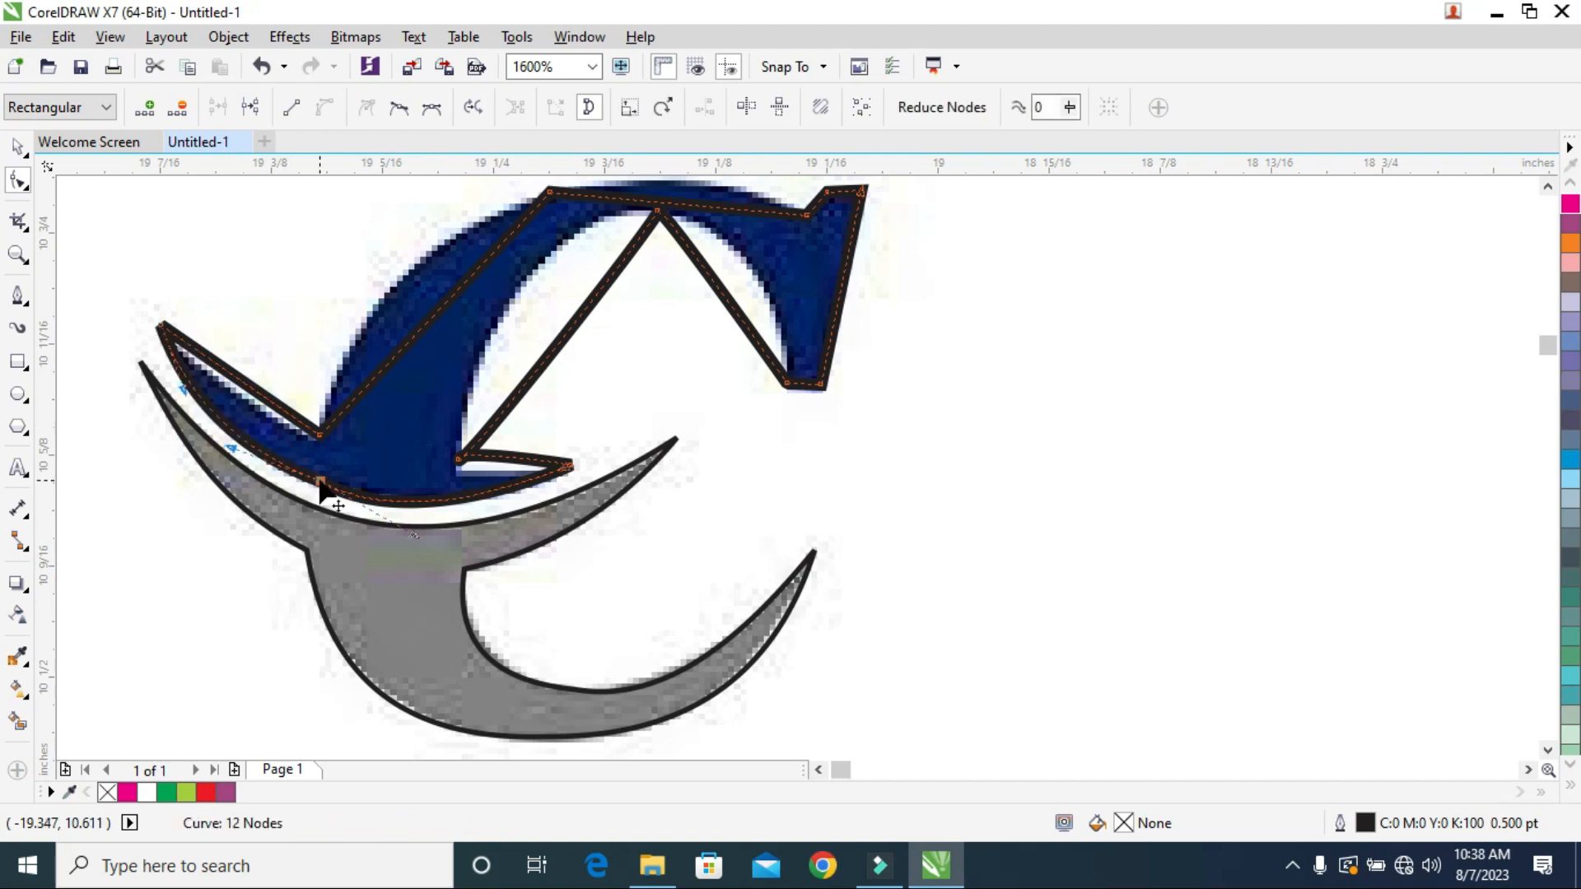
pyautogui.scroll(1, 517, 450)
pyautogui.moveTo(627, 482); pyautogui.dragTo(630, 498)
pyautogui.scroll(-1, 630, 498)
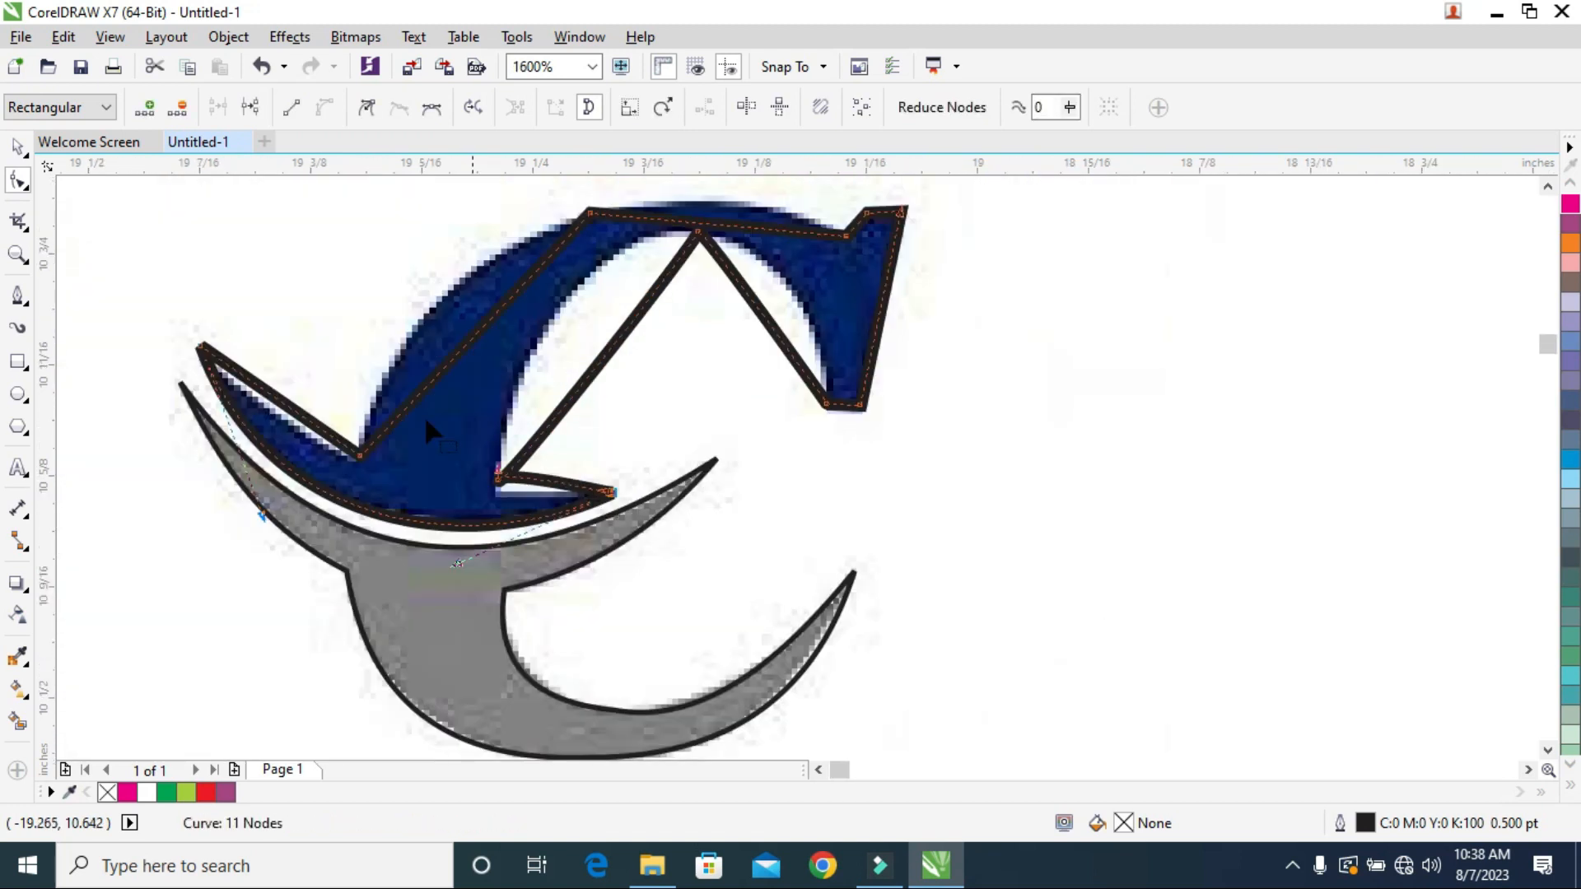
# Curve the top edge of the blue C's left swoosh and the outer left arc of the letter.
pyautogui.click(308, 418)
pyautogui.click(320, 109)
pyautogui.moveTo(286, 409); pyautogui.dragTo(282, 423)
pyautogui.click(325, 107)
pyautogui.moveTo(446, 335); pyautogui.dragTo(428, 299)
# Move the inner corner node of the blue C down so the top edge of the foot matches the artwork.
pyautogui.scroll(1, 607, 497)
pyautogui.moveTo(414, 500); pyautogui.dragTo(412, 524)
pyautogui.scroll(-2, 547, 363)
pyautogui.scroll(1, 547, 363)
pyautogui.click(543, 364)
pyautogui.click(323, 109)
pyautogui.moveTo(521, 369); pyautogui.dragTo(459, 321)
pyautogui.hotkey('ctrl', 'z')
pyautogui.doubleClick(548, 329)
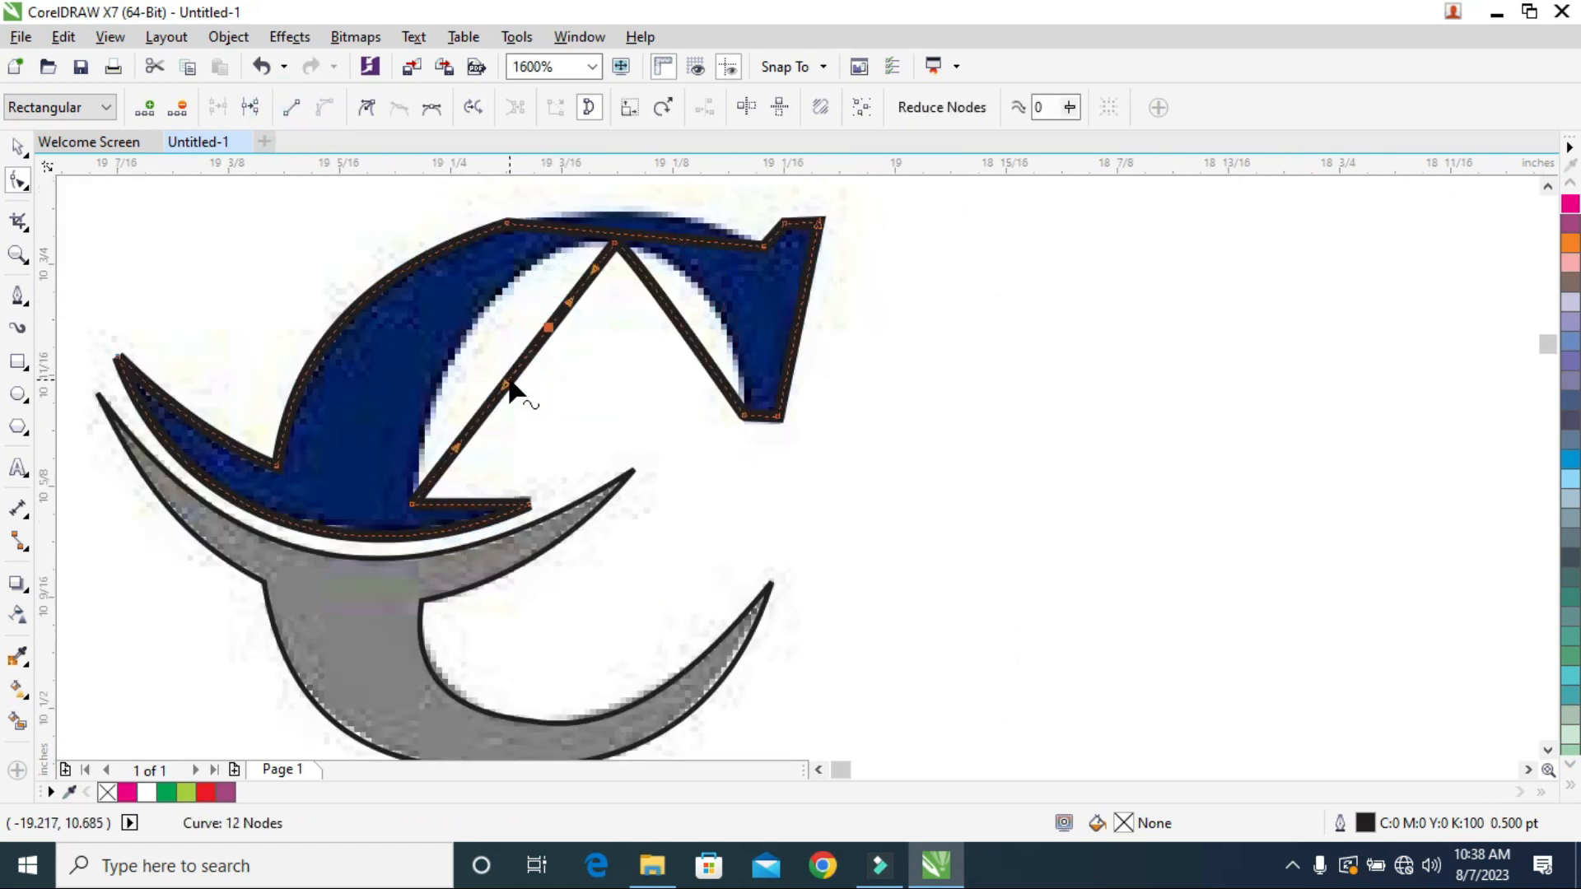
pyautogui.click(512, 377)
pyautogui.click(295, 110)
pyautogui.click(321, 105)
pyautogui.moveTo(494, 399); pyautogui.dragTo(461, 357)
pyautogui.doubleClick(547, 326)
pyautogui.moveTo(567, 295); pyautogui.dragTo(547, 282)
pyautogui.hotkey('ctrl', 'z')
pyautogui.hotkey('ctrl', 'z')
pyautogui.hotkey('ctrl', 'z')
pyautogui.hotkey('ctrl', 'z')
pyautogui.hotkey('ctrl', 'z')
pyautogui.hotkey('ctrl', 'z')
# Bend the blue C's inner left edge along the arc from foot to crown, removing the extra nodes to smooth it.
pyautogui.doubleClick(569, 305)
pyautogui.doubleClick(474, 422)
pyautogui.moveTo(514, 380); pyautogui.dragTo(487, 349)
pyautogui.moveTo(476, 422); pyautogui.dragTo(421, 426)
pyautogui.click(536, 329)
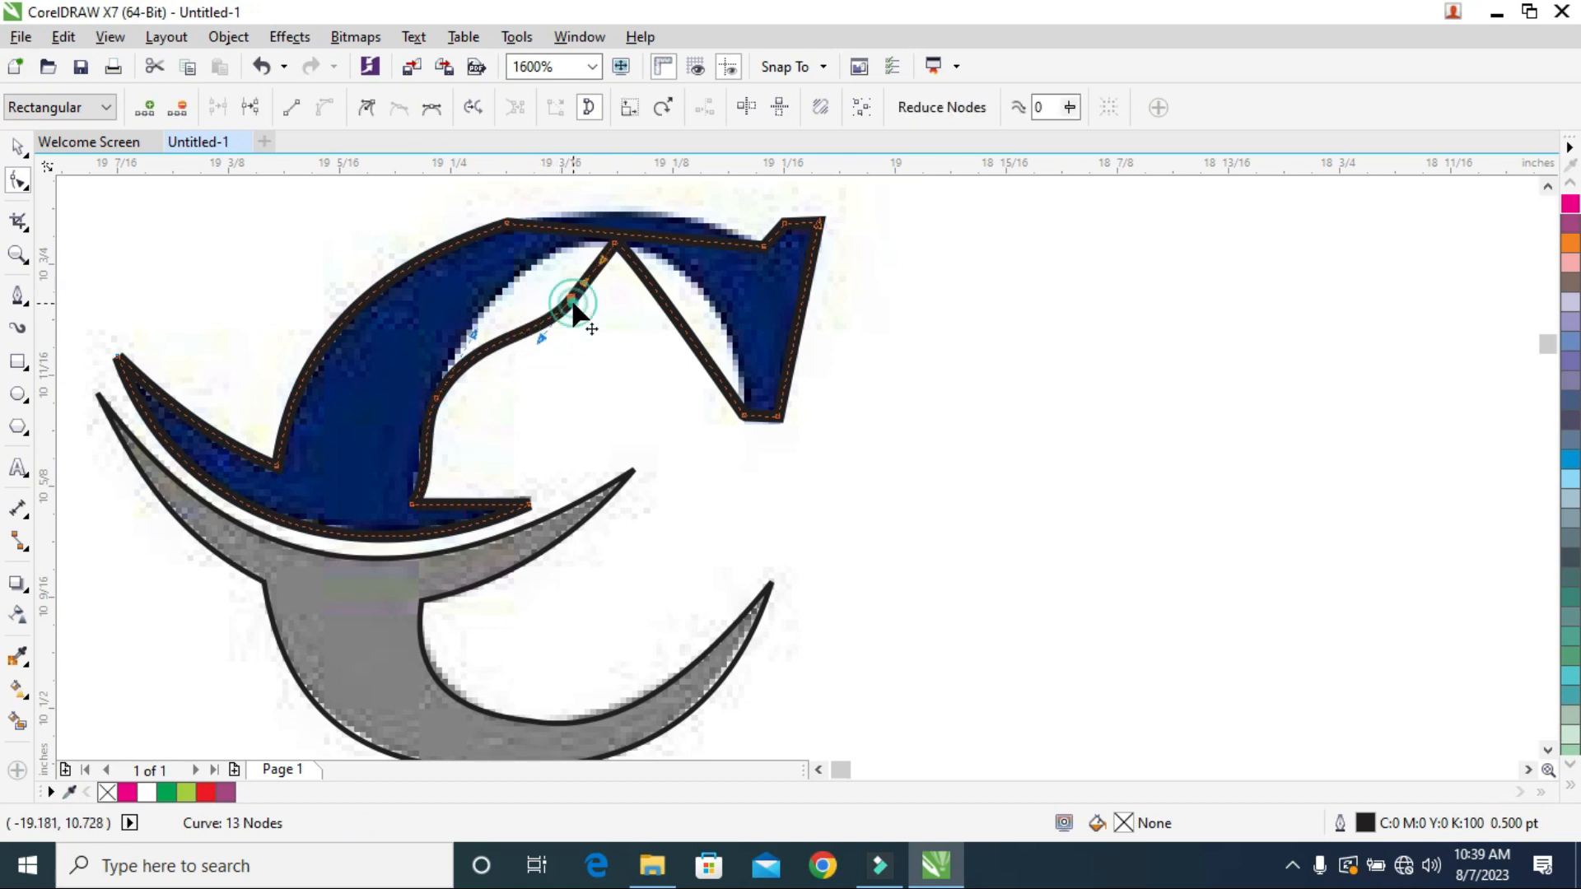
pyautogui.click(615, 245)
pyautogui.doubleClick(569, 299)
pyautogui.moveTo(550, 318); pyautogui.dragTo(508, 251)
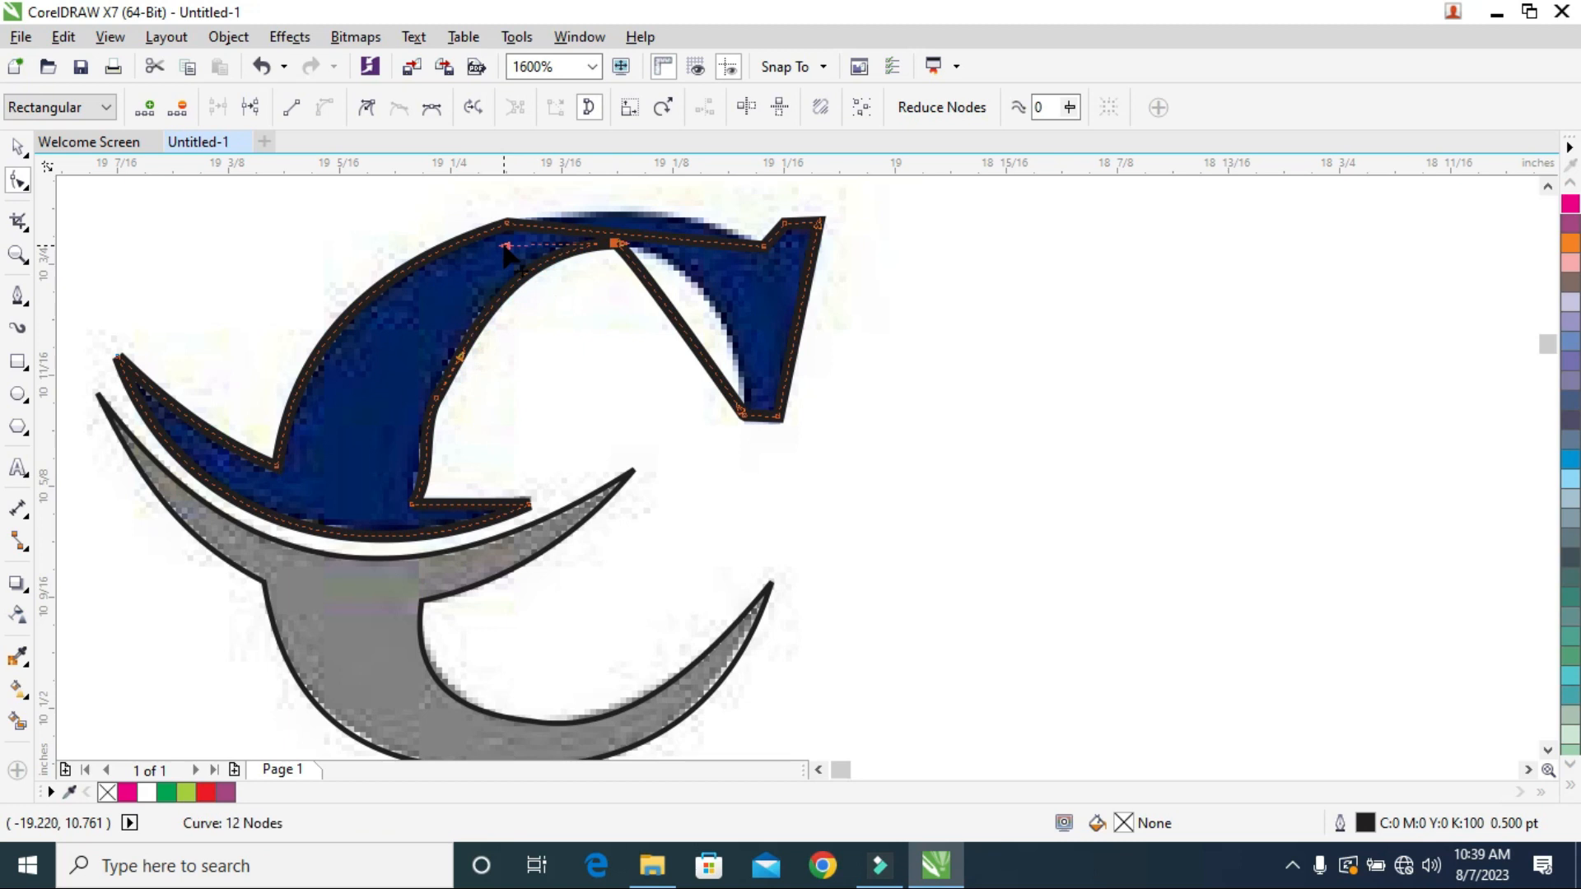
pyautogui.doubleClick(458, 362)
pyautogui.moveTo(424, 469); pyautogui.dragTo(437, 458)
# Convert the blue C's inner right edge to a curve and shape it with an added node along the artwork's arc.
pyautogui.click(745, 417)
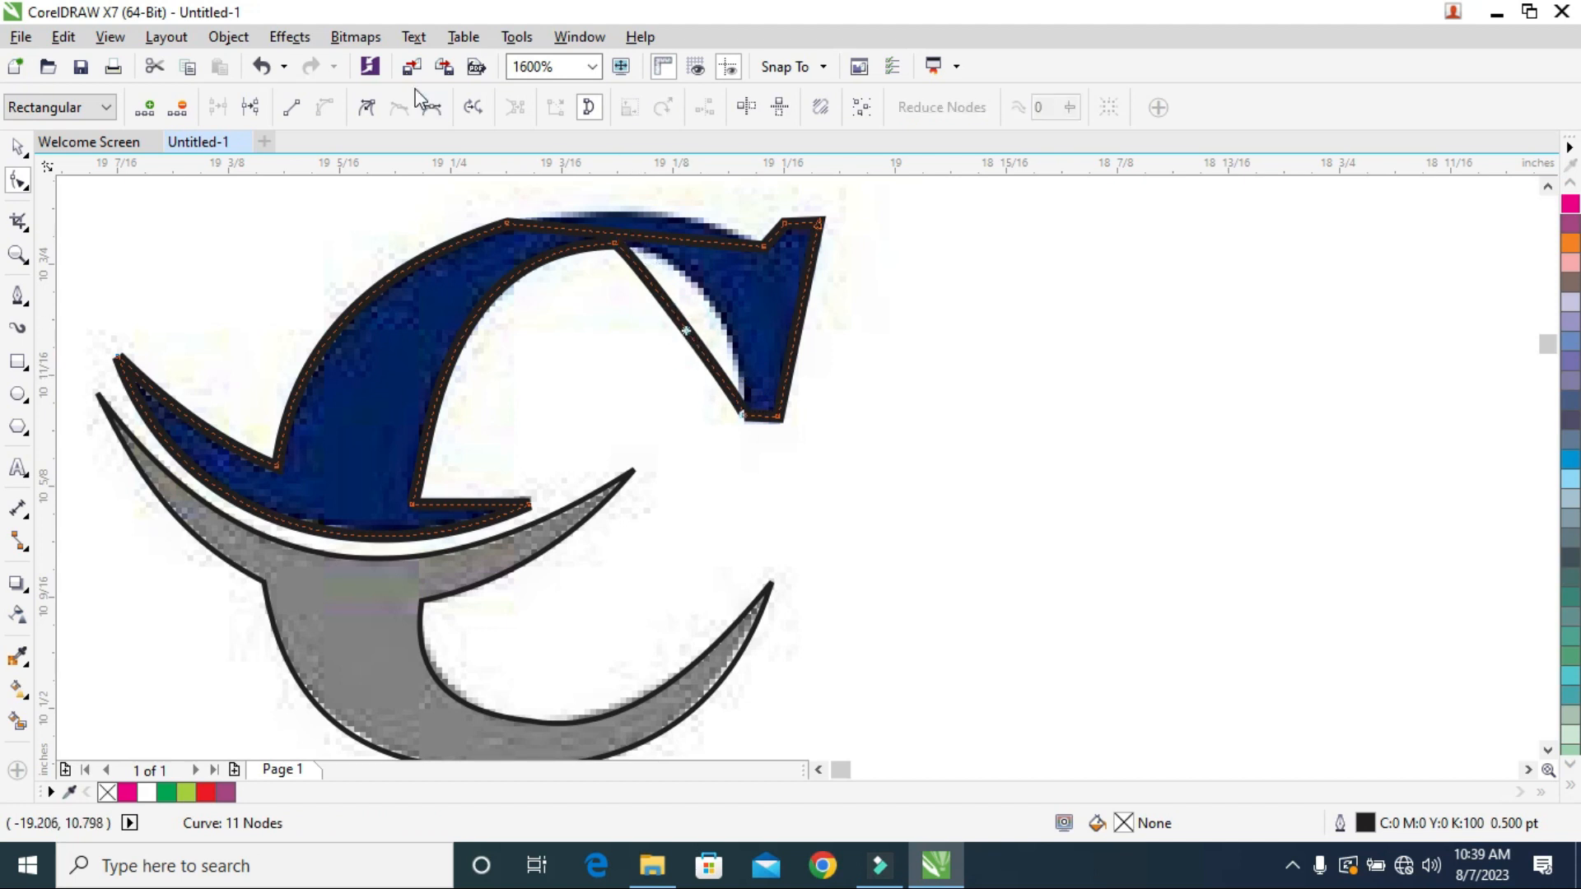
pyautogui.click(326, 108)
pyautogui.moveTo(602, 283); pyautogui.dragTo(746, 420)
pyautogui.scroll(2, 659, 323)
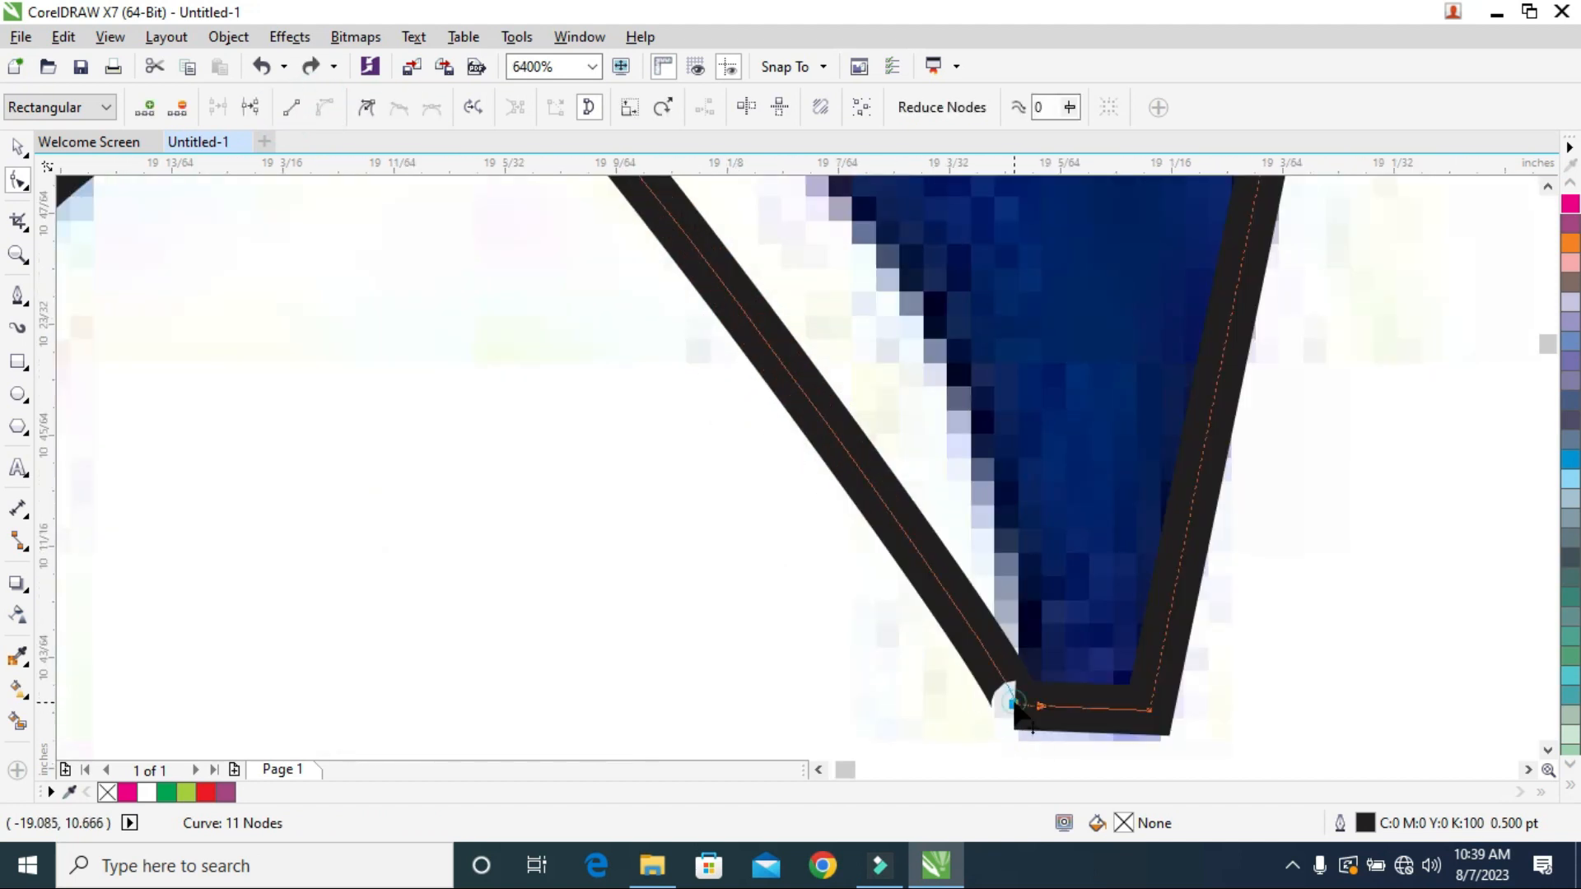
pyautogui.scroll(-2, 1018, 708)
pyautogui.scroll(1, 841, 546)
pyautogui.doubleClick(919, 601)
pyautogui.moveTo(918, 603); pyautogui.dragTo(982, 573)
pyautogui.scroll(-1, 1004, 664)
# Convert the blue C's straight top edge to a curve and raise it to follow the letter's crown.
pyautogui.click(953, 567)
pyautogui.click(324, 107)
pyautogui.moveTo(918, 567)
pyautogui.mouseDown()
pyautogui.moveTo(924, 536)
pyautogui.moveTo(921, 548)
pyautogui.mouseUp()
pyautogui.scroll(1, 810, 550)
pyautogui.scroll(-3, 810, 550)
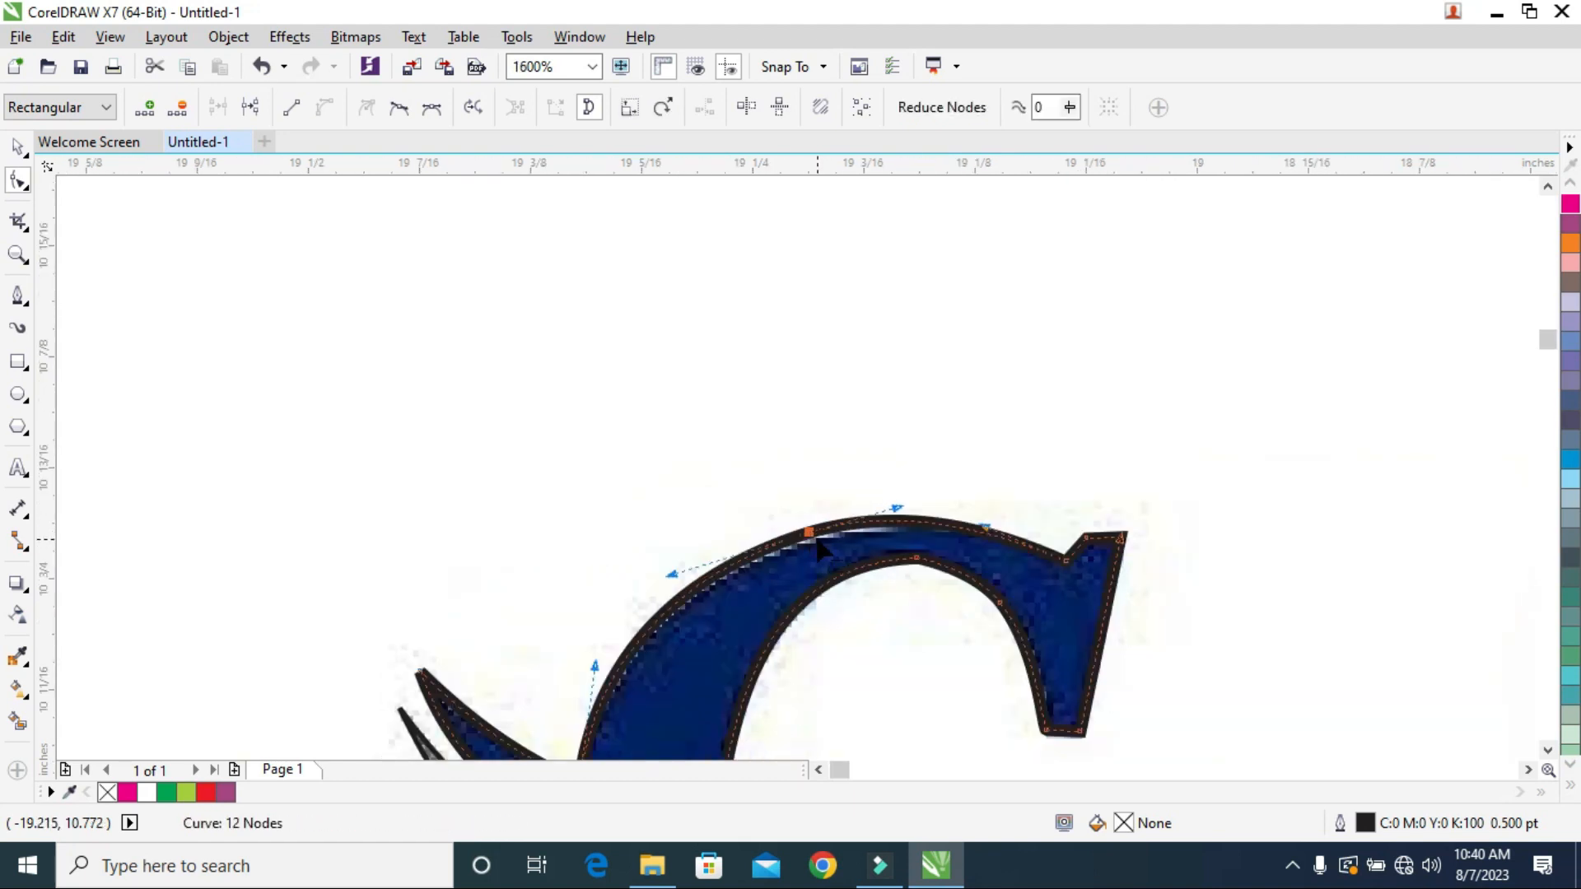
# Delete the node on the blue C's upper outer arc and refine the arc to fit the artwork.
pyautogui.scroll(2, 776, 725)
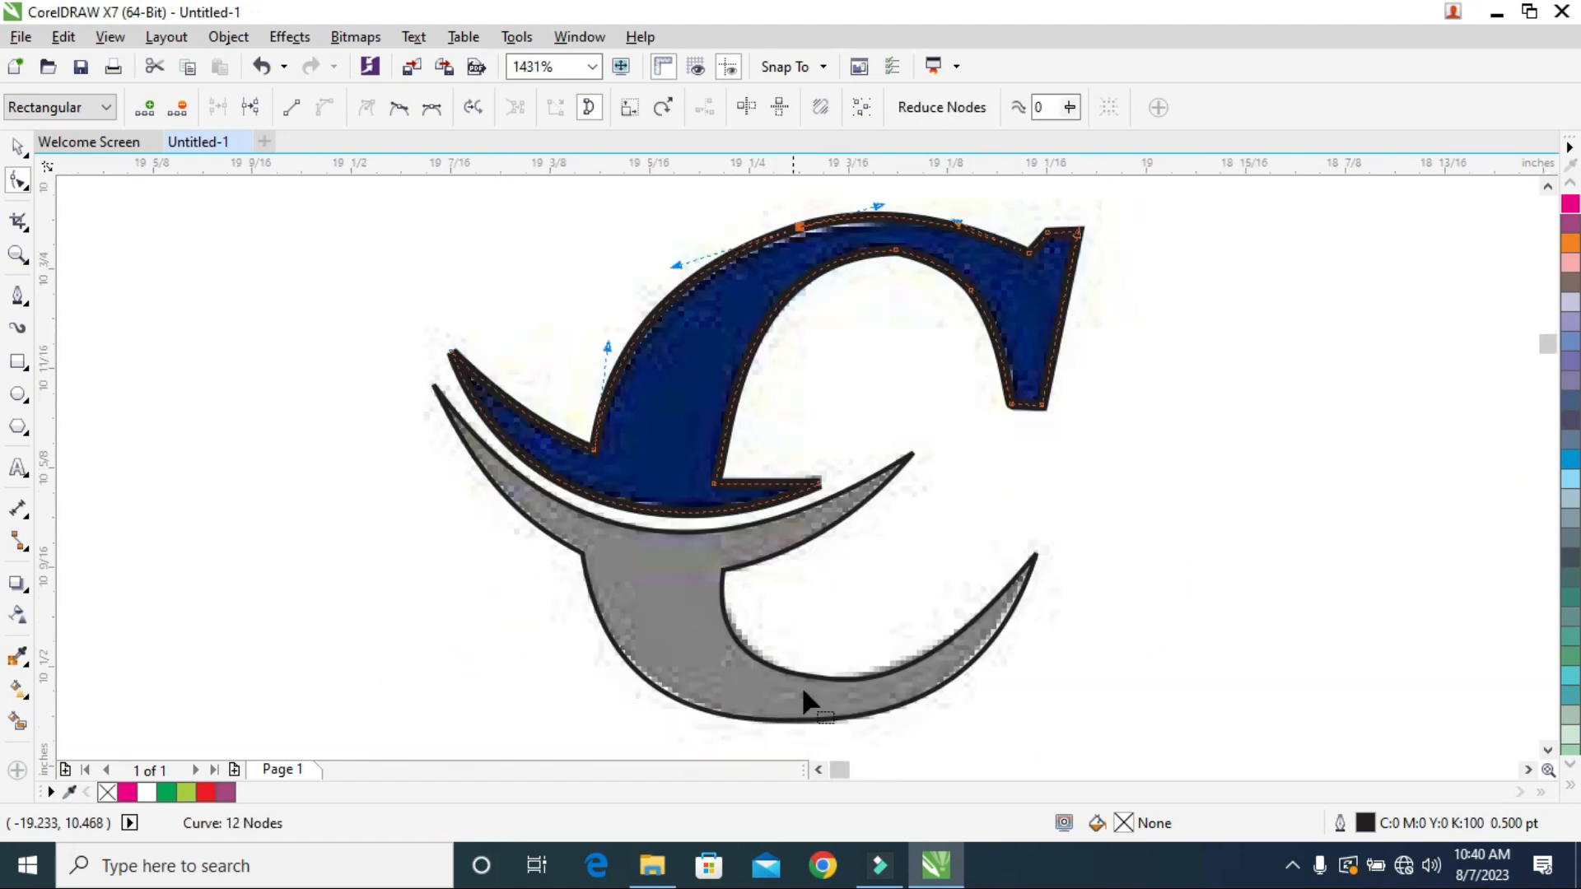
pyautogui.press('Delete')
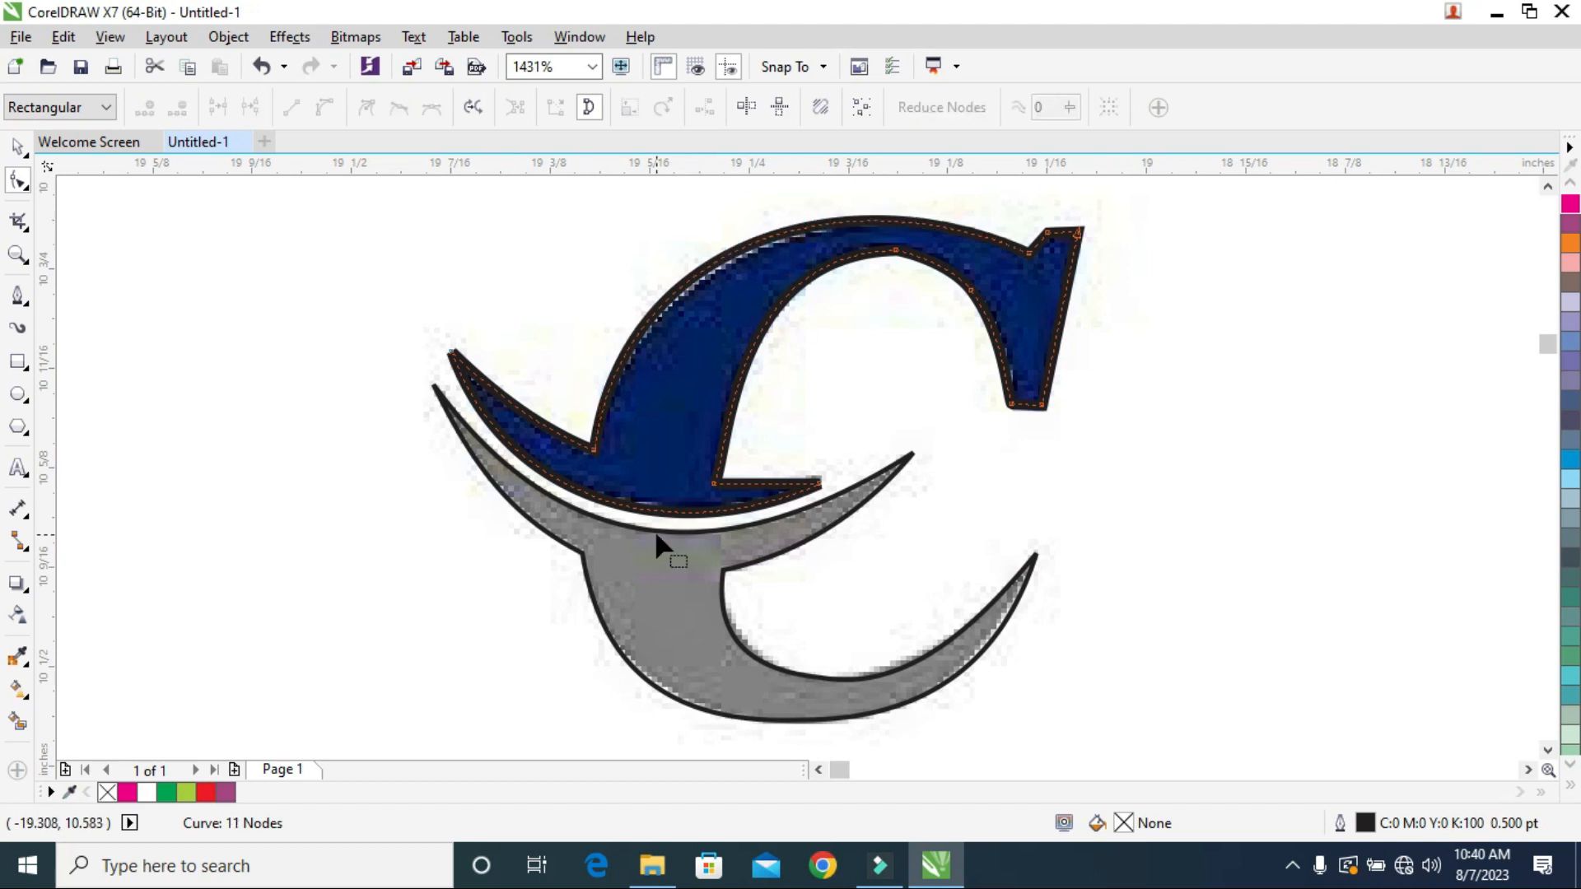
pyautogui.doubleClick(887, 251)
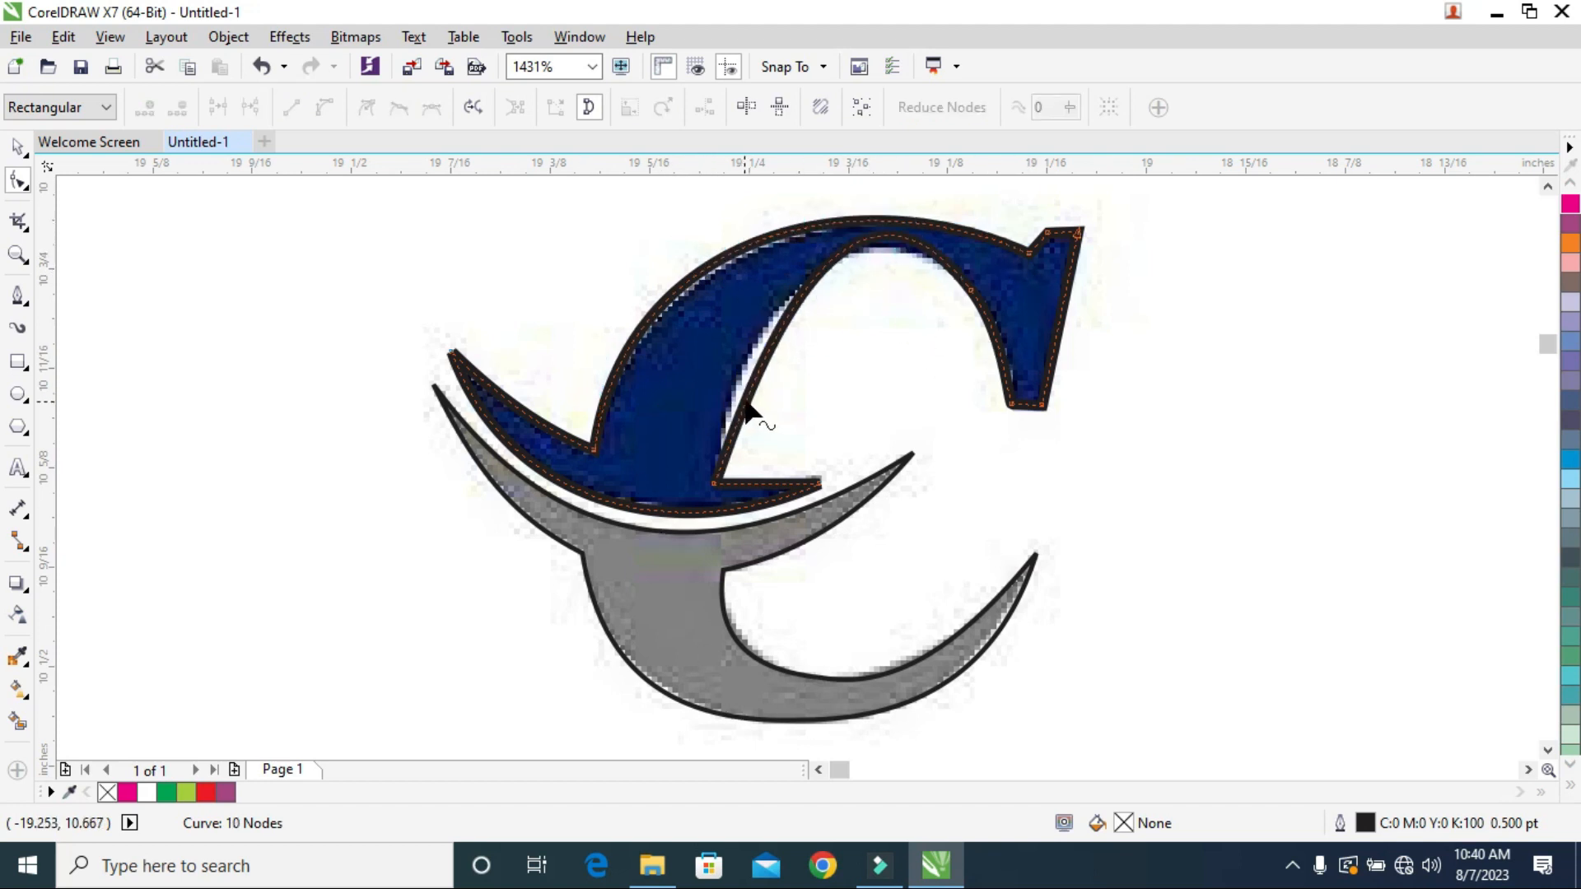
pyautogui.hotkey('ctrl', 'z')
pyautogui.moveTo(689, 276); pyautogui.dragTo(694, 281)
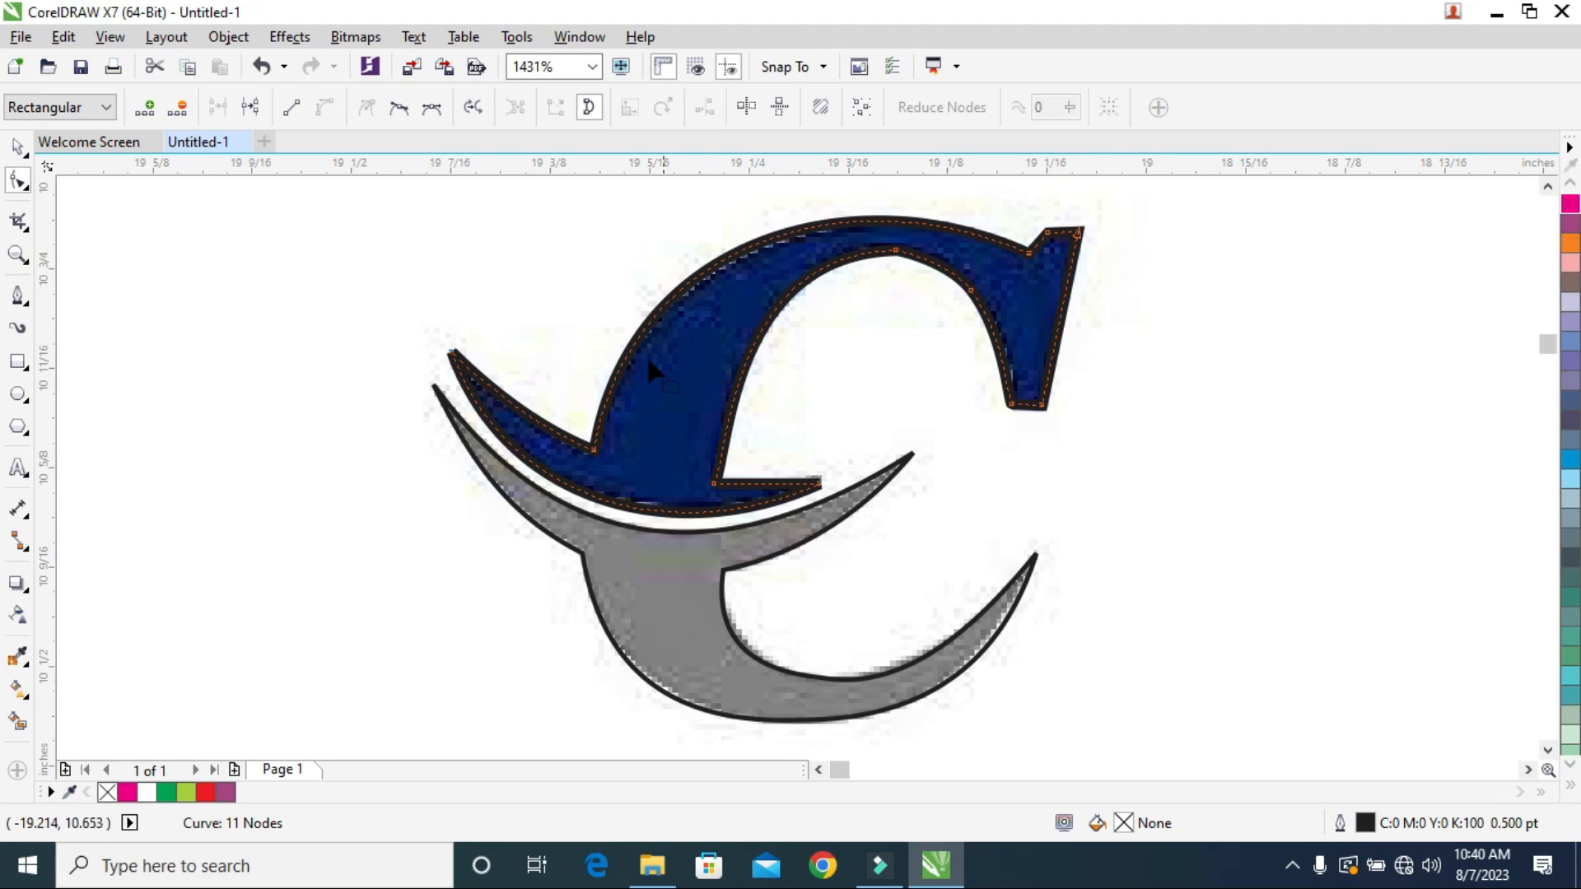
# Fill the upper C shape with magenta and the lower shape with dark blue (C:100 M:100 Y:0 K:0).
pyautogui.click(1571, 778)
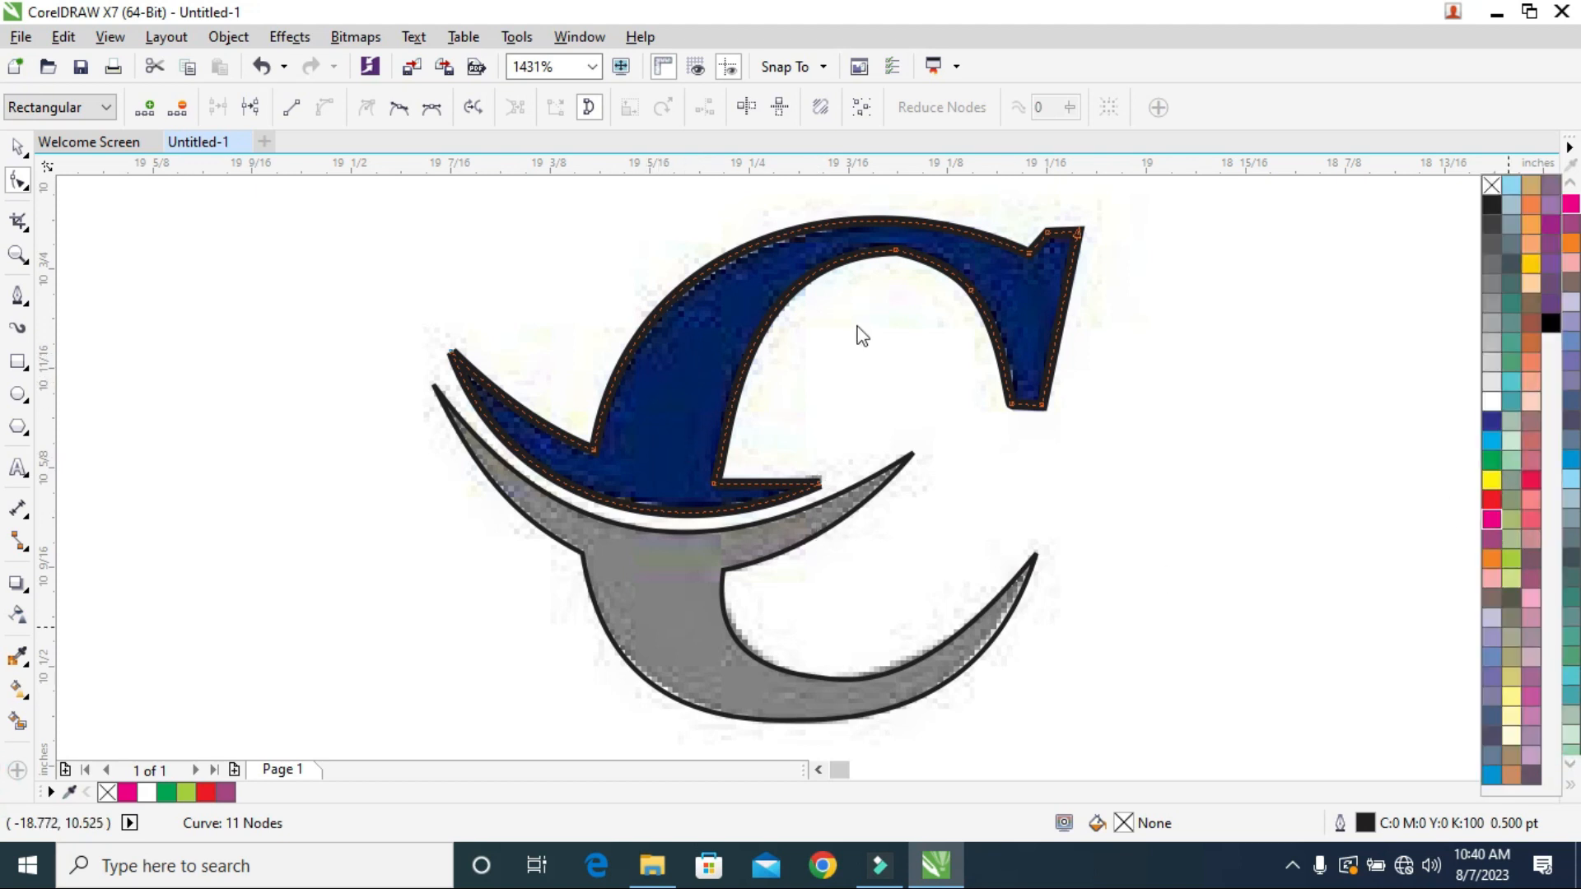
pyautogui.click(1492, 525)
pyautogui.click(668, 620)
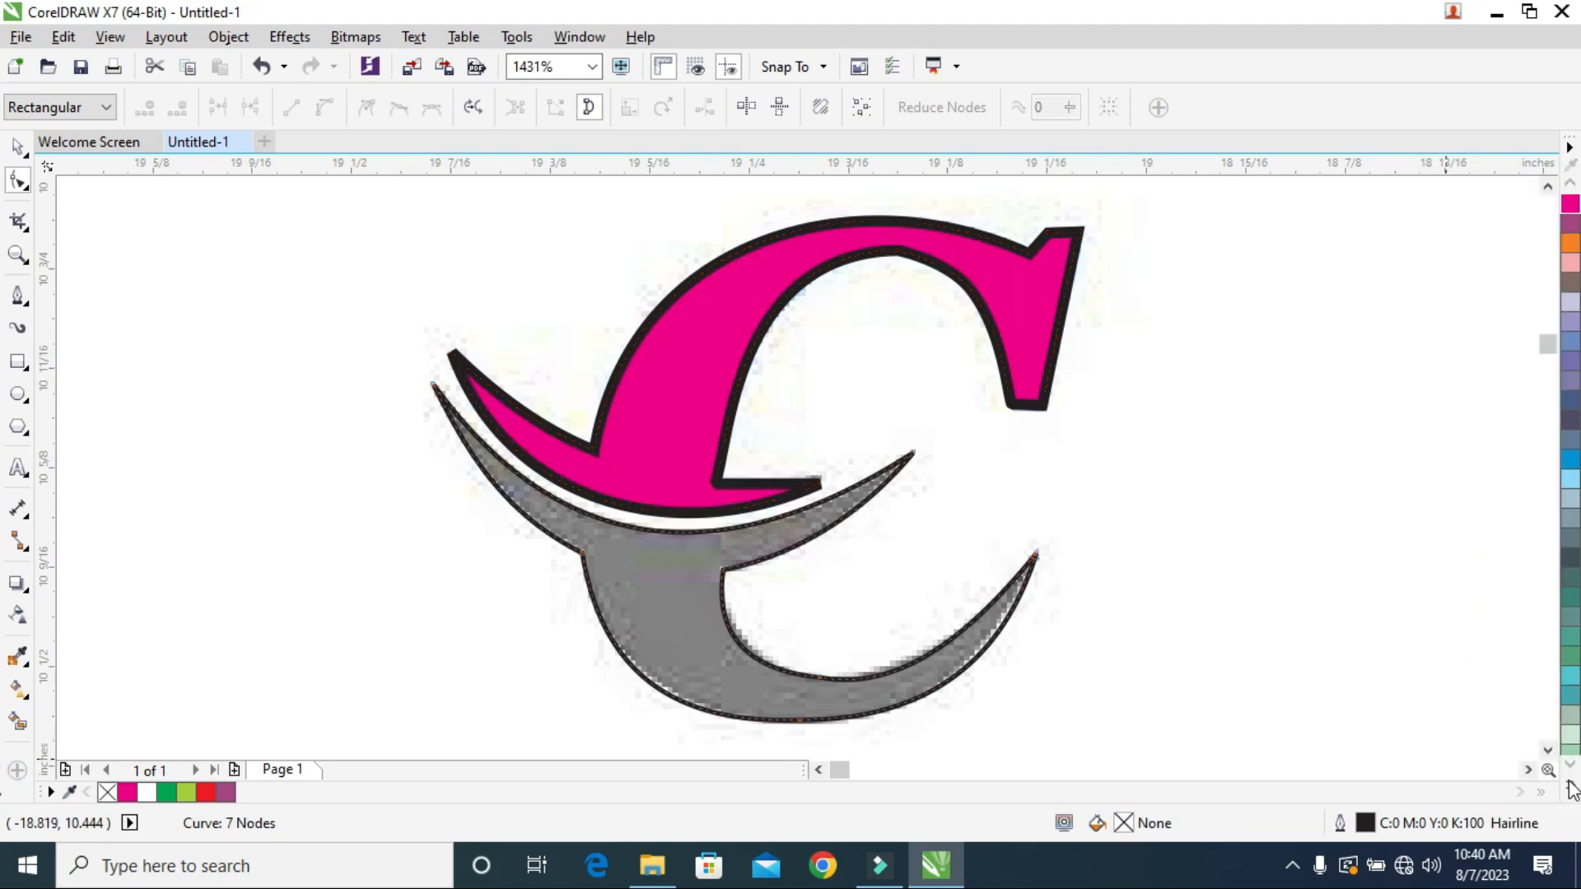
pyautogui.click(1493, 443)
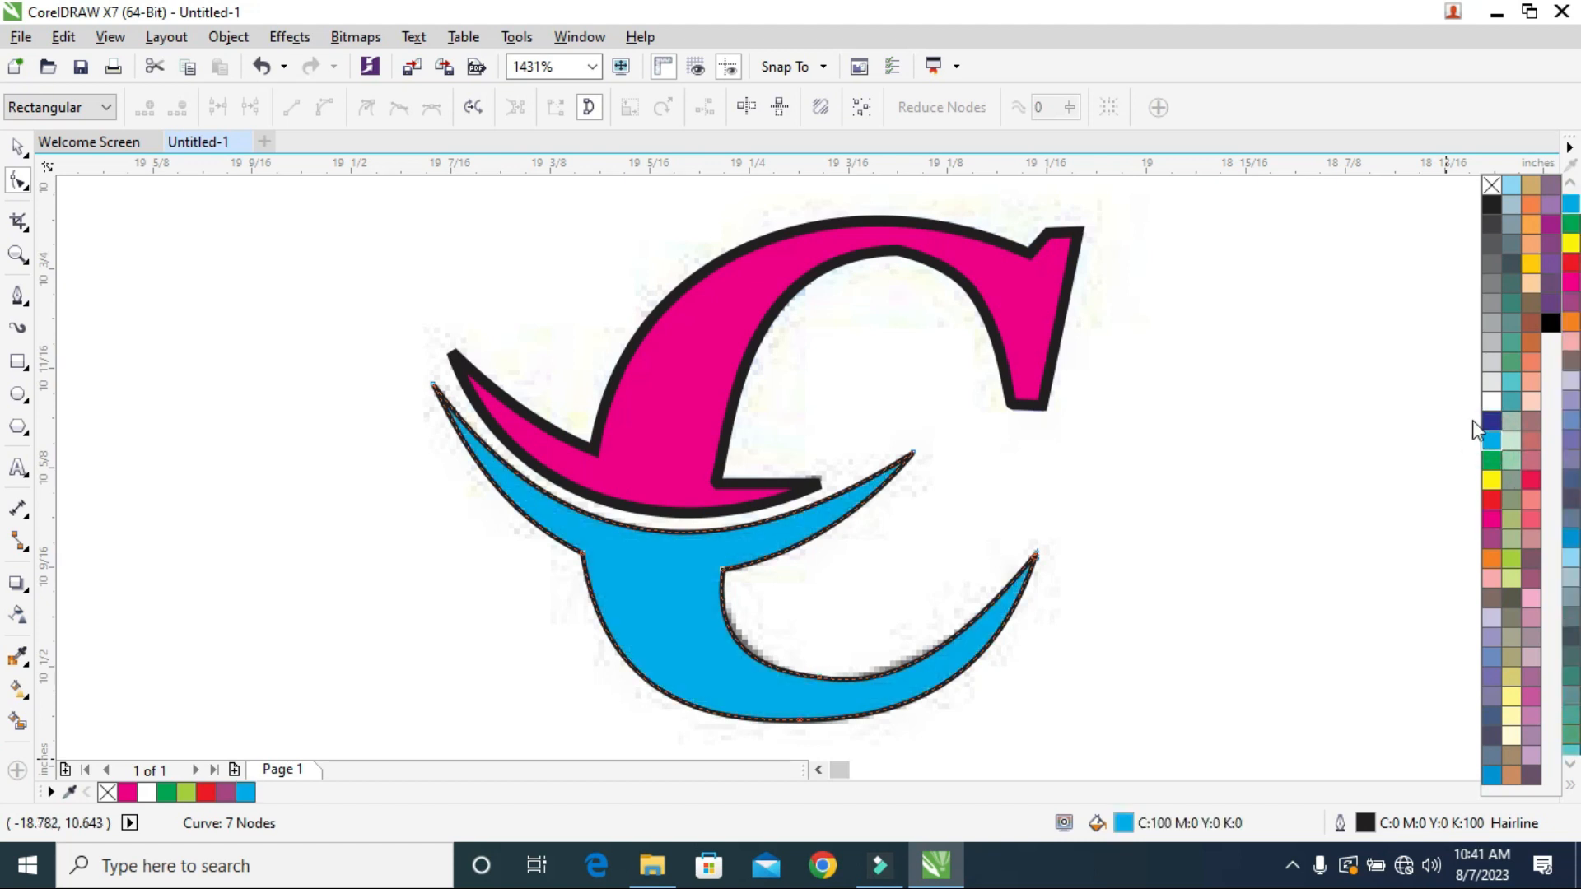
pyautogui.click(1489, 422)
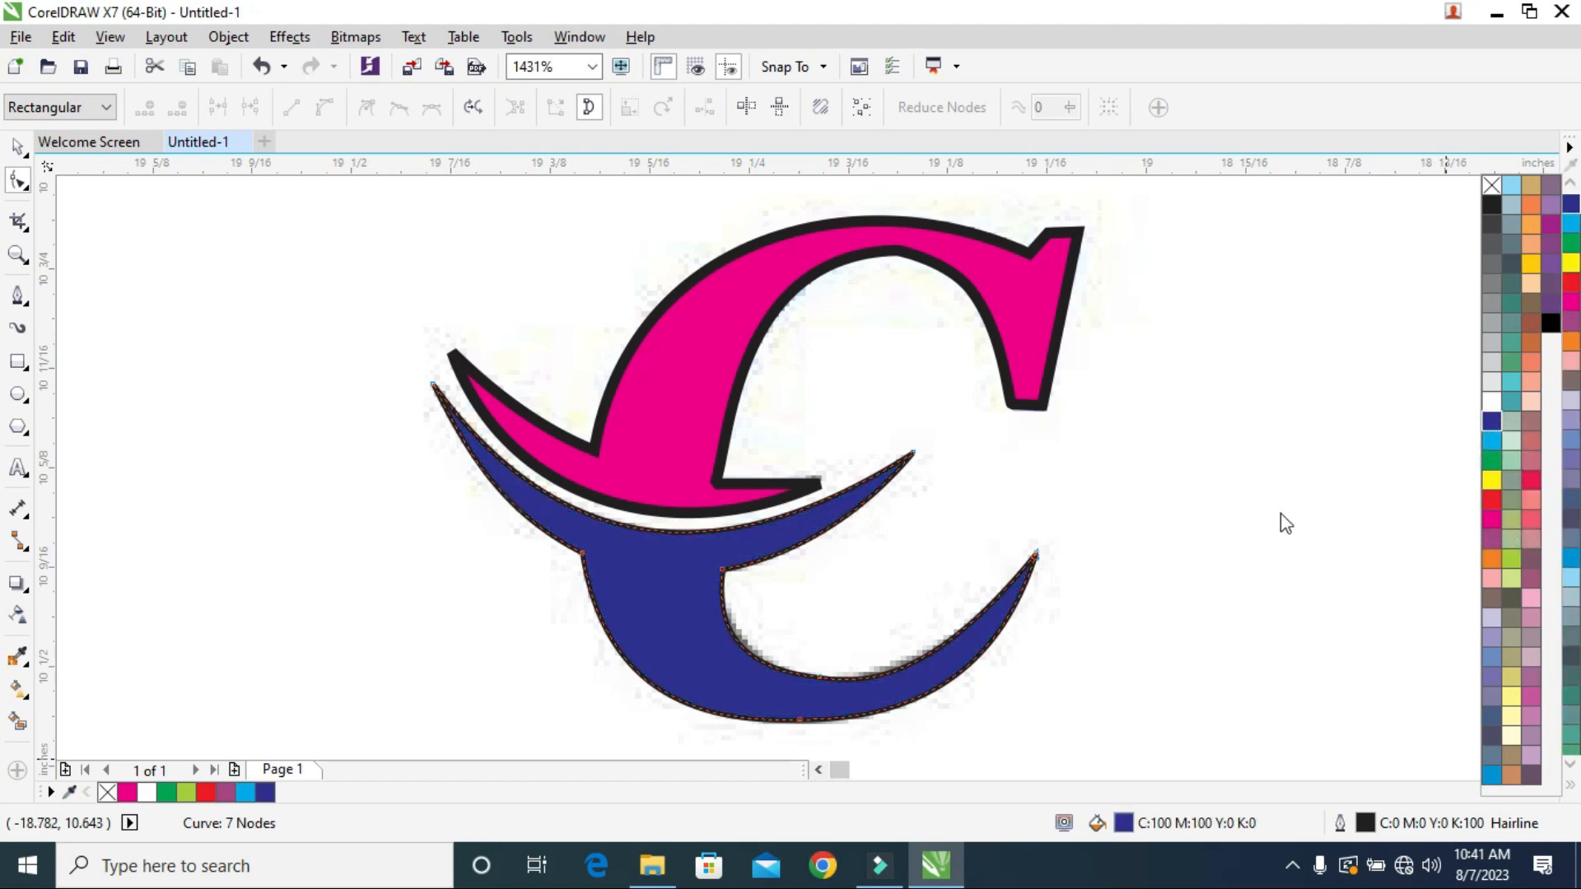
pyautogui.scroll(-10, 299, 377)
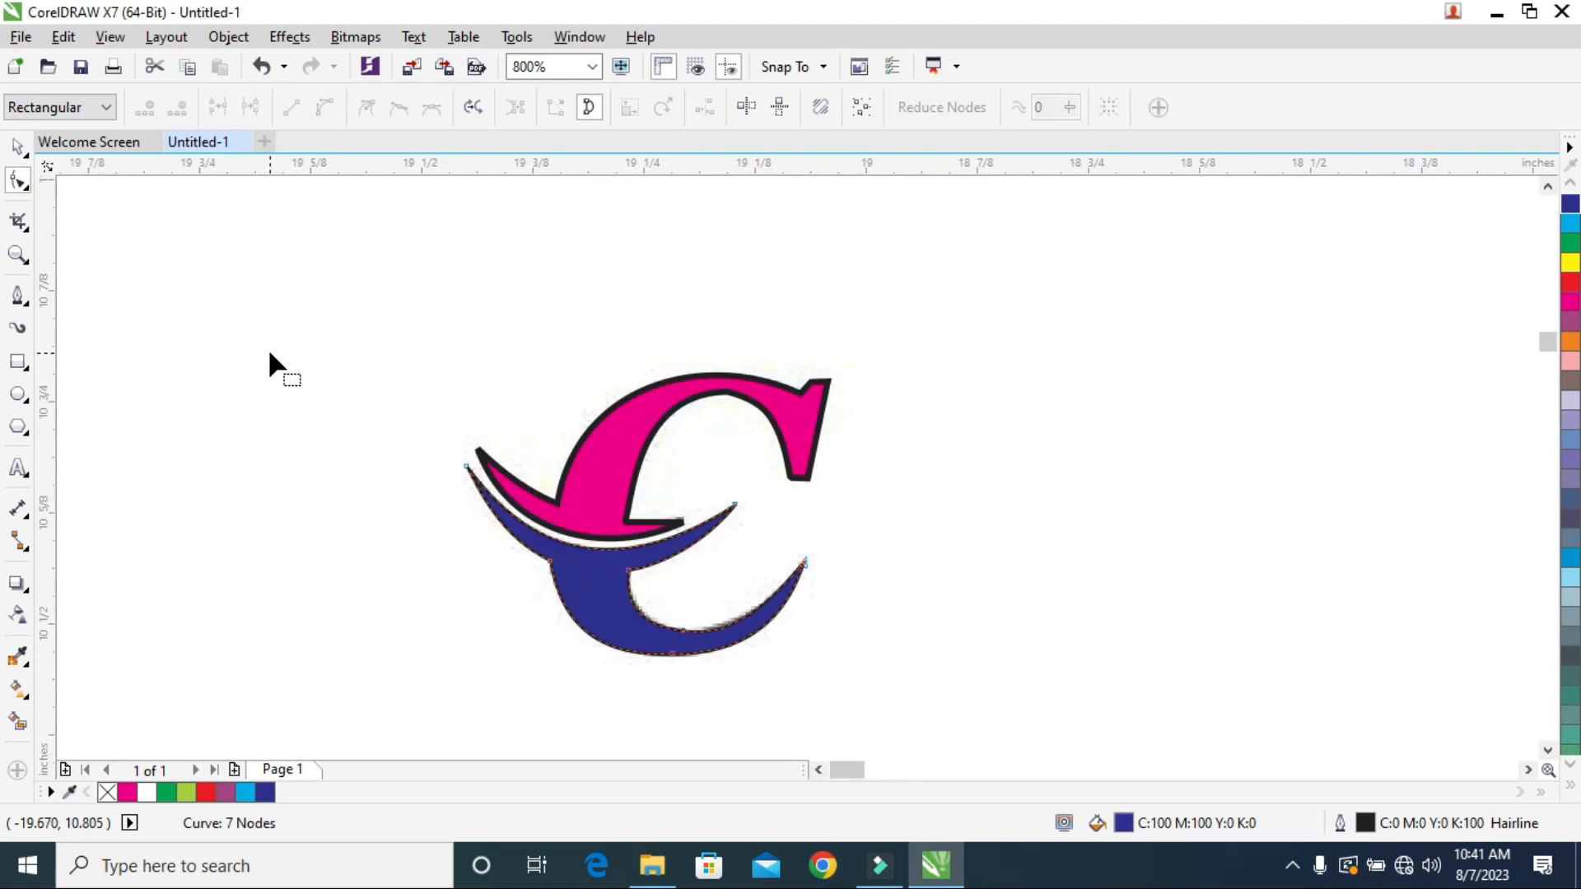
# Move the reference bitmap out from behind the traced C to the empty area left of it.
pyautogui.scroll(10, 307, 379)
pyautogui.moveTo(491, 346); pyautogui.dragTo(444, 336)
pyautogui.click(19, 148)
pyautogui.moveTo(675, 575); pyautogui.dragTo(223, 591)
pyautogui.moveTo(585, 581); pyautogui.dragTo(1062, 535)
pyautogui.scroll(-5, 1114, 502)
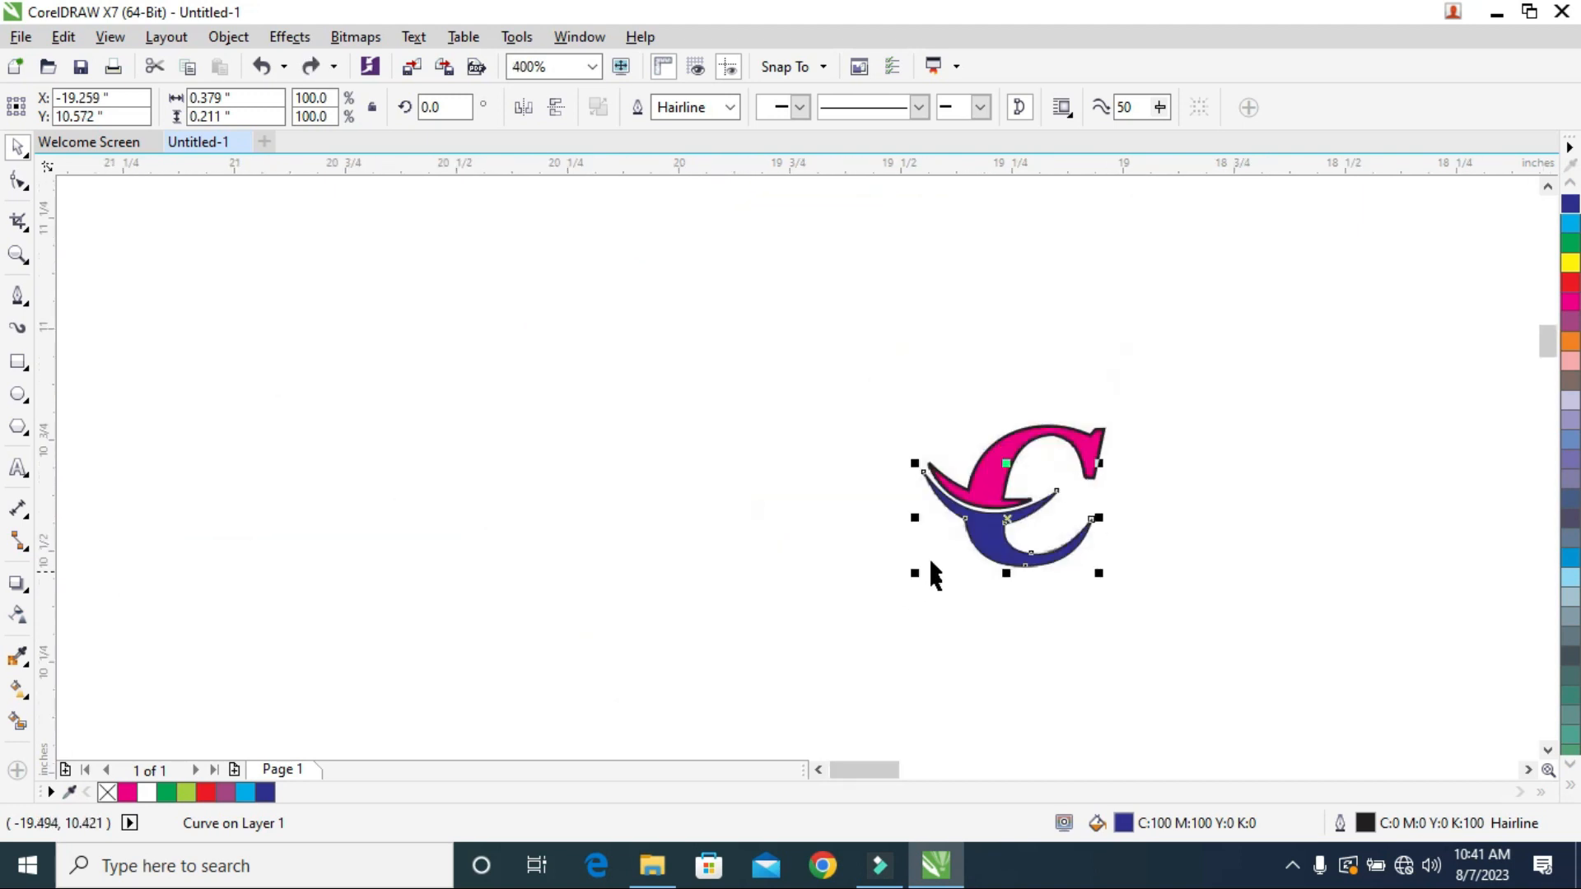
pyautogui.moveTo(915, 576); pyautogui.dragTo(349, 554)
# Remove the outline from both traced C shapes and delete the reference bitmap.
pyautogui.moveTo(794, 337); pyautogui.dragTo(1419, 713)
pyautogui.click(1571, 784)
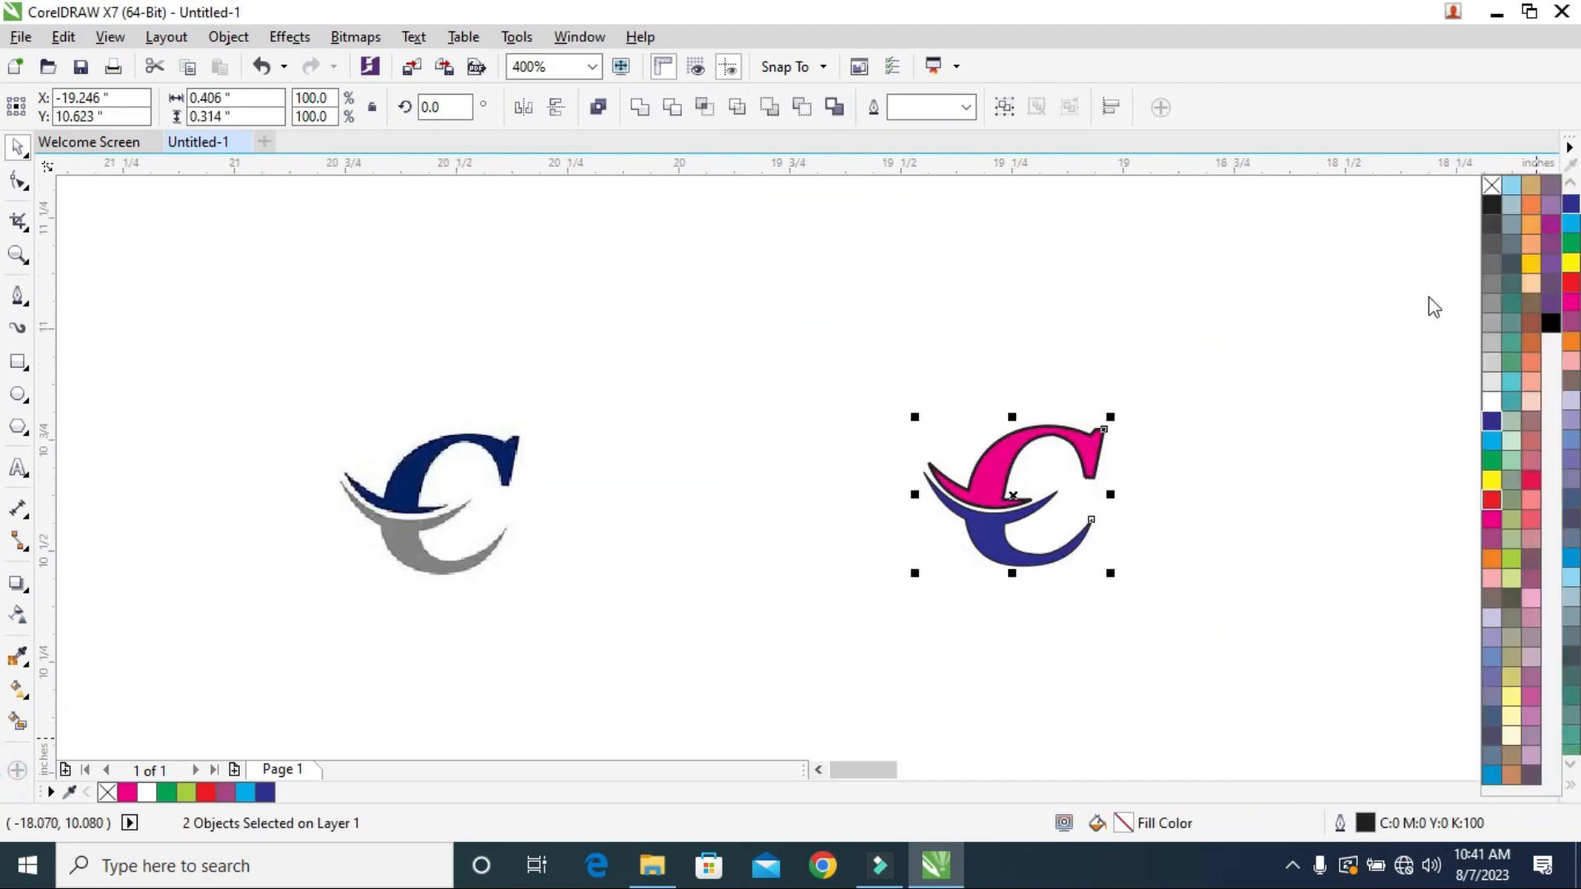
pyautogui.click(382, 510)
pyautogui.press('Delete')
# Group the magenta and dark blue C shapes.
pyautogui.moveTo(885, 346); pyautogui.dragTo(1166, 693)
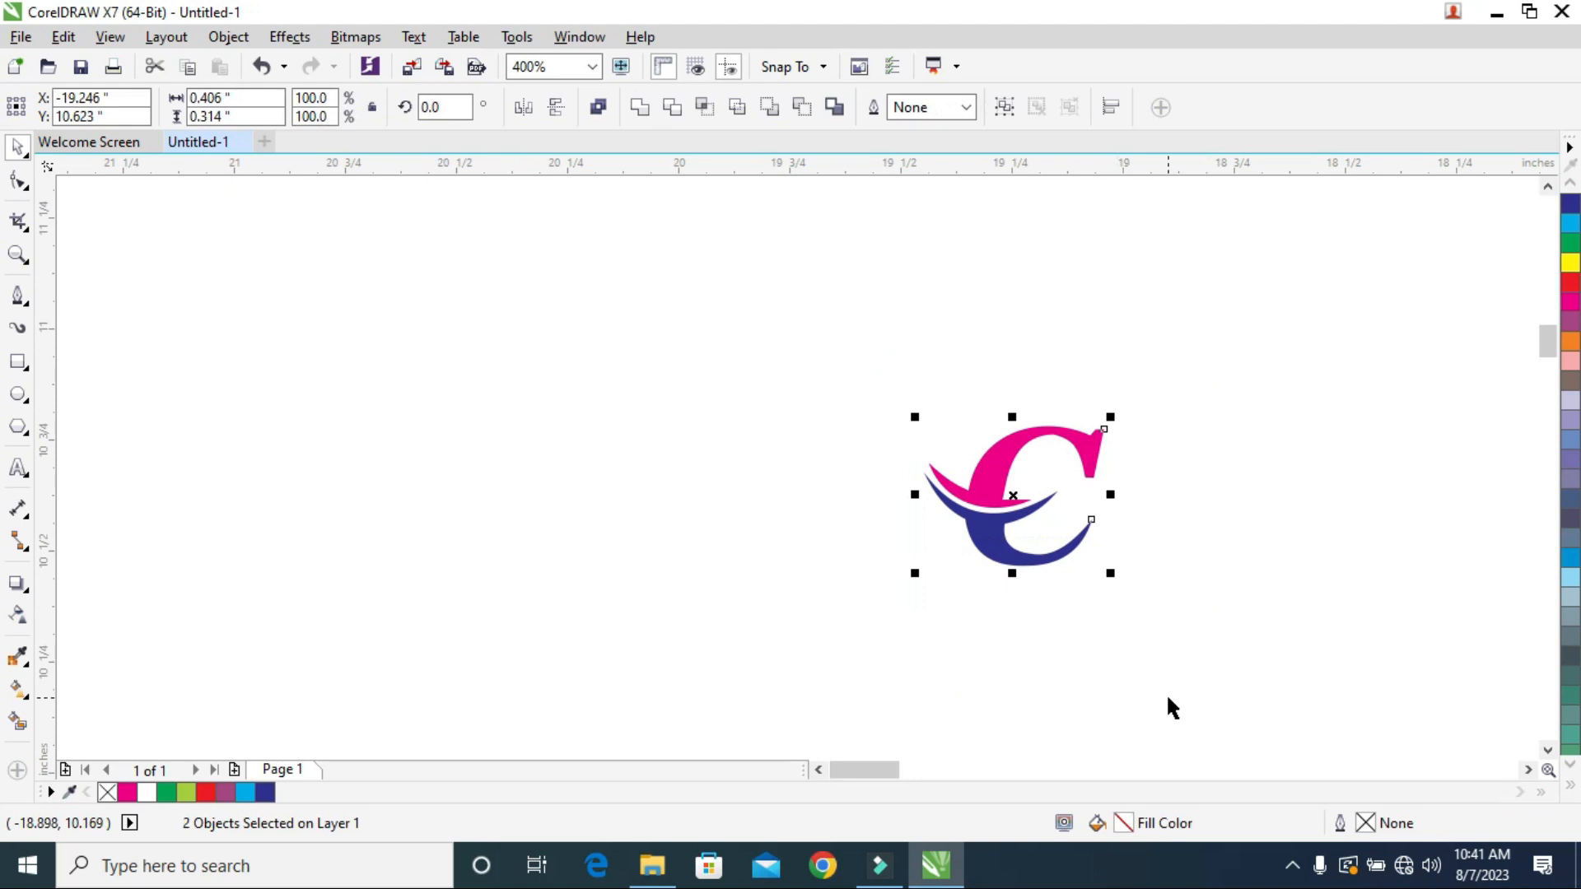
pyautogui.hotkey('shift', 'F2')
pyautogui.hotkey('ctrl', 'g')
# Add the artistic text "Carporation Center" in Arial 24 pt to the right of the C logo.
pyautogui.click(18, 467)
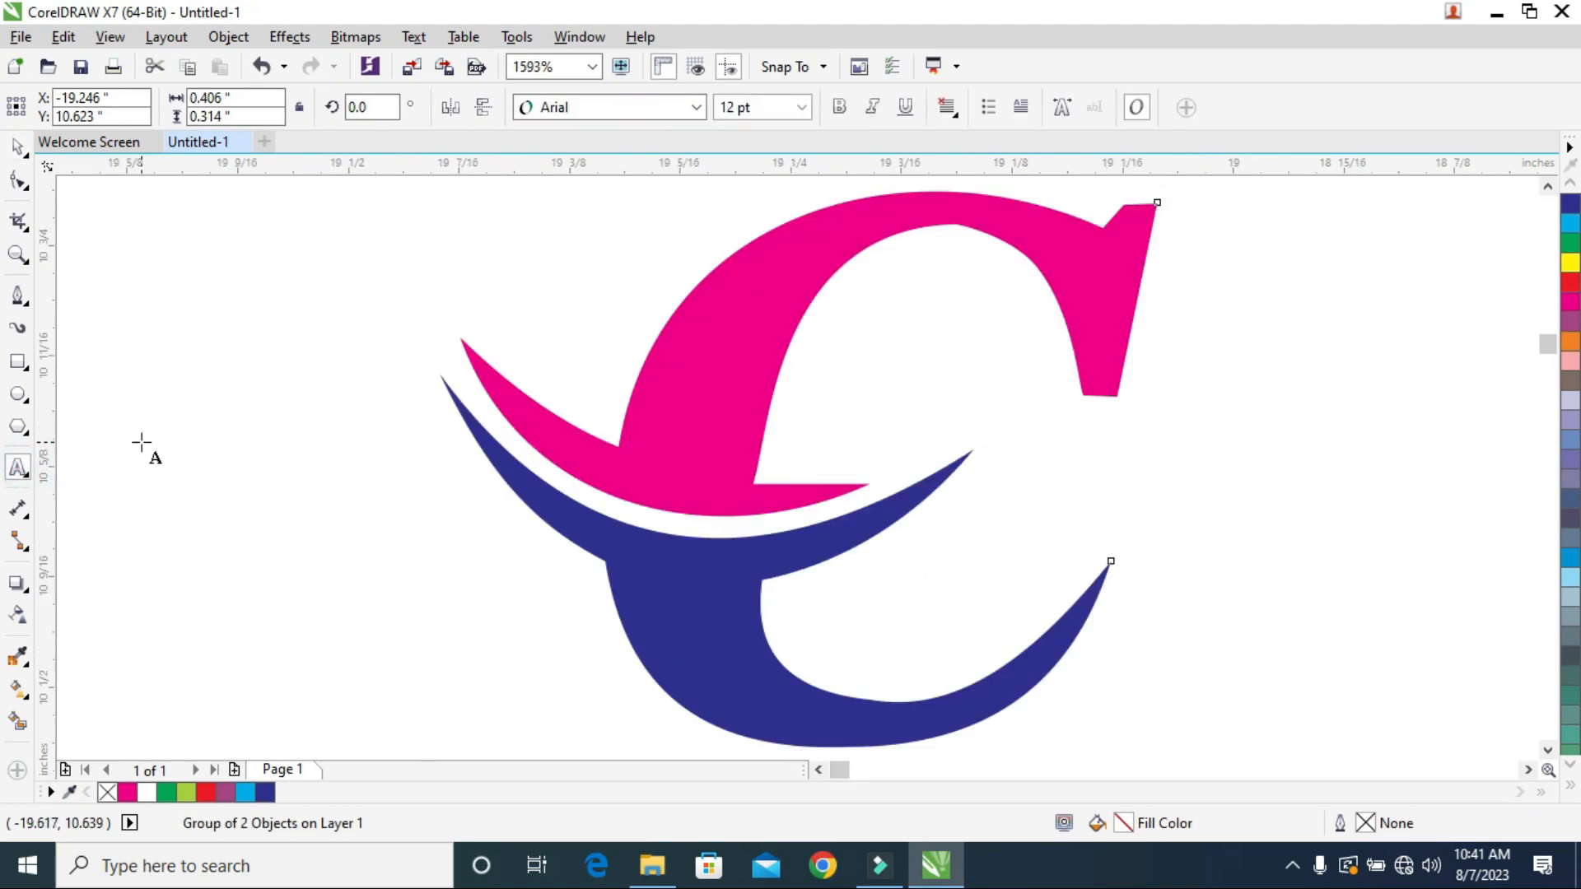
pyautogui.click(141, 449)
pyautogui.scroll(-2, 186, 491)
pyautogui.click(955, 482)
pyautogui.write('C')
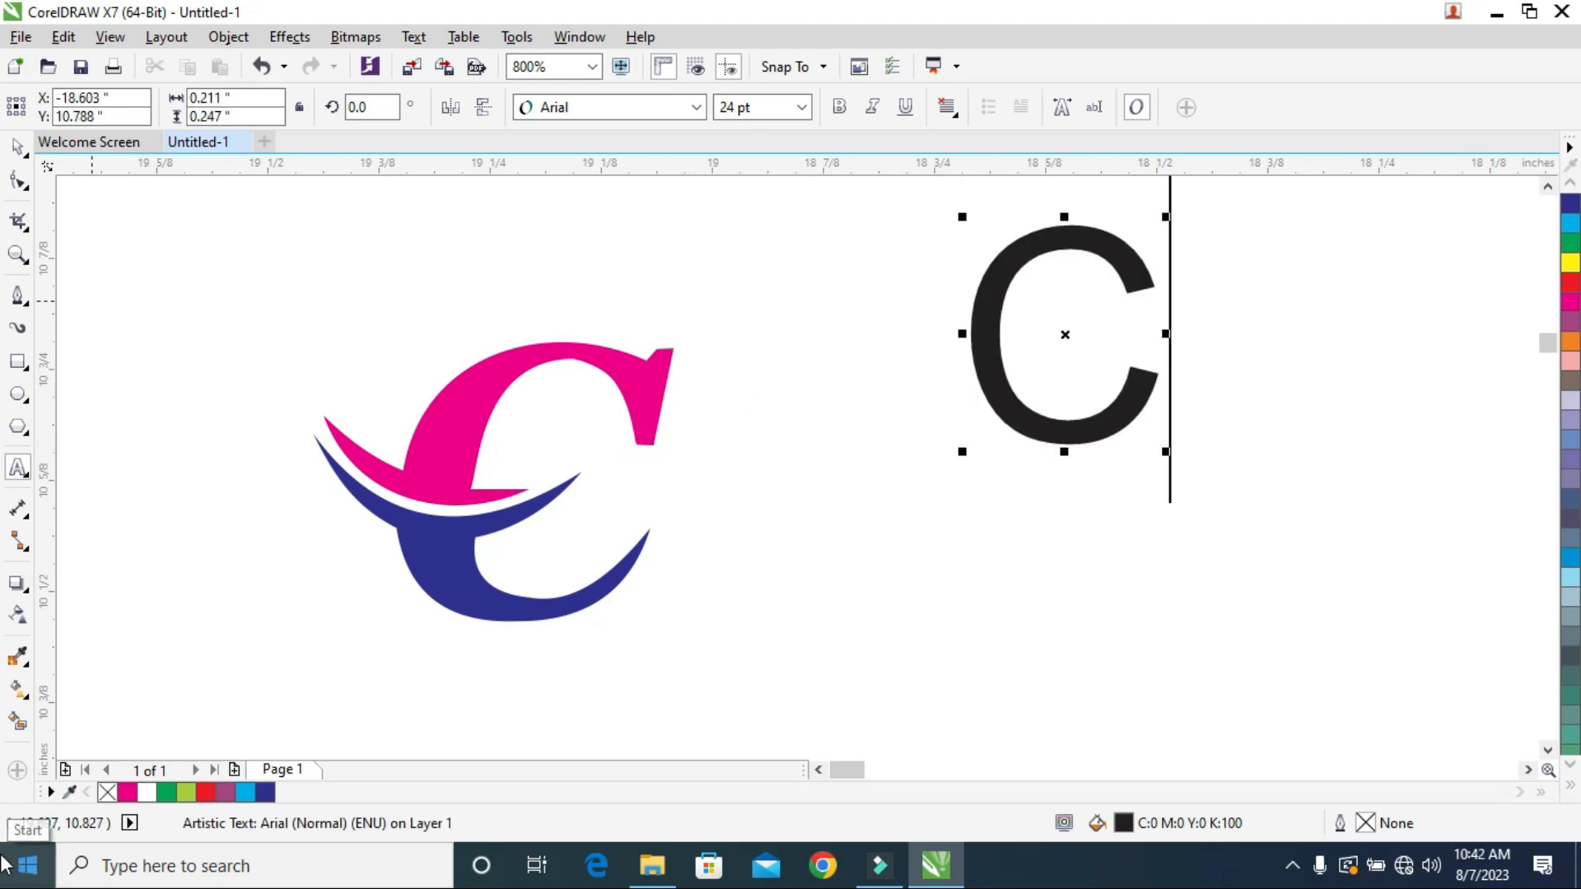
pyautogui.write('A')
pyautogui.press('BackSpace')
pyautogui.write('arpo')
pyautogui.write('ration Center')
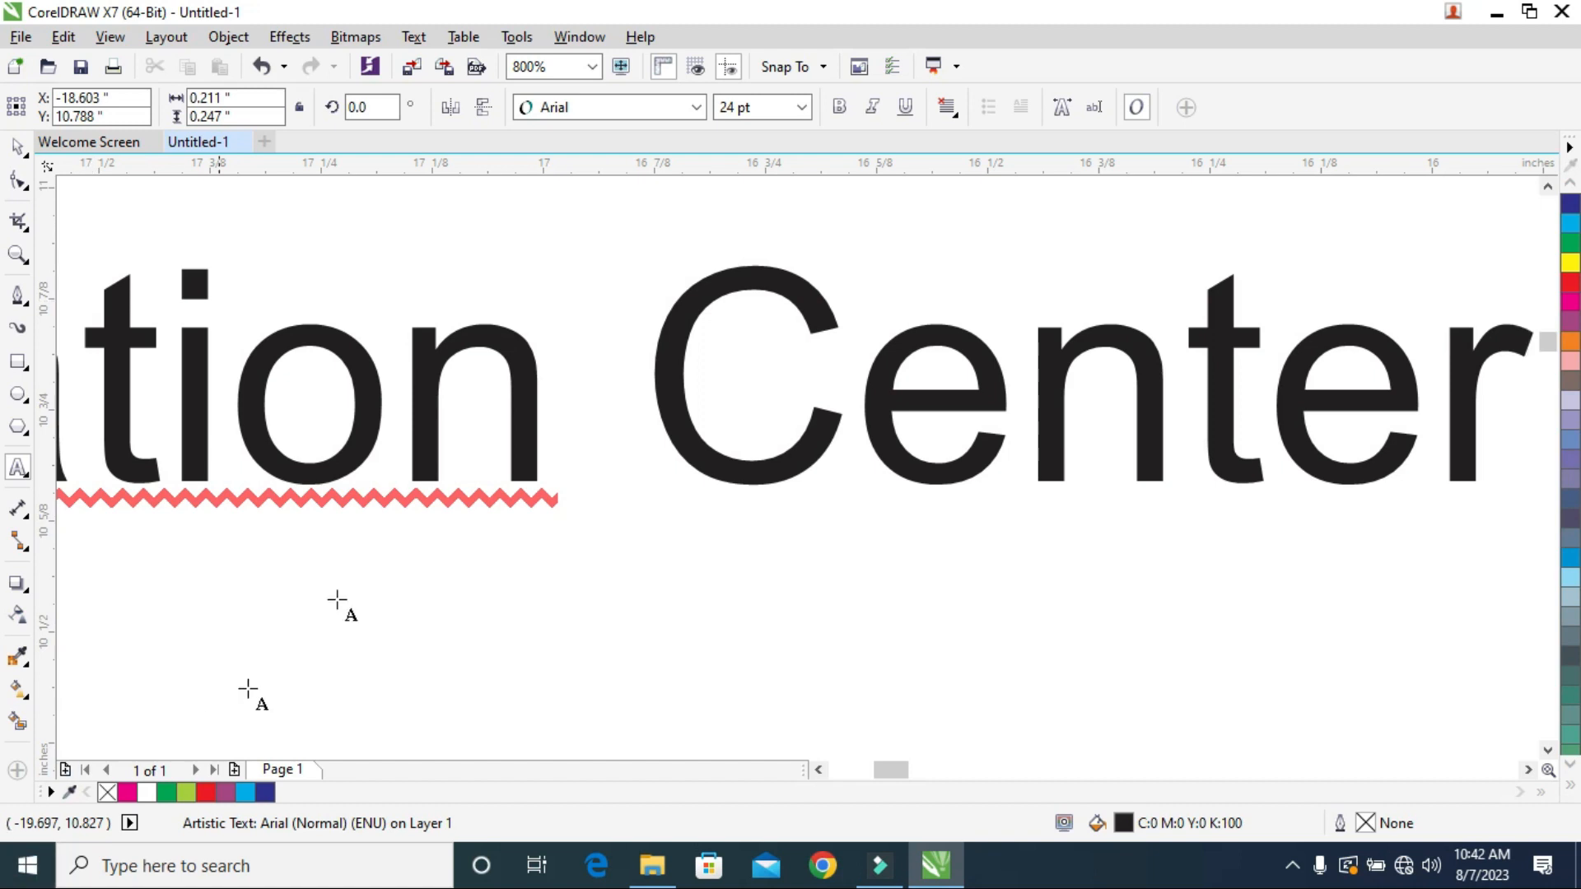
# Correct the misspelled word "Carporation" to "Corporation" with the spell checker.
pyautogui.scroll(-3, 502, 391)
pyautogui.click(467, 416)
pyautogui.rightClick(467, 416)
pyautogui.click(550, 555)
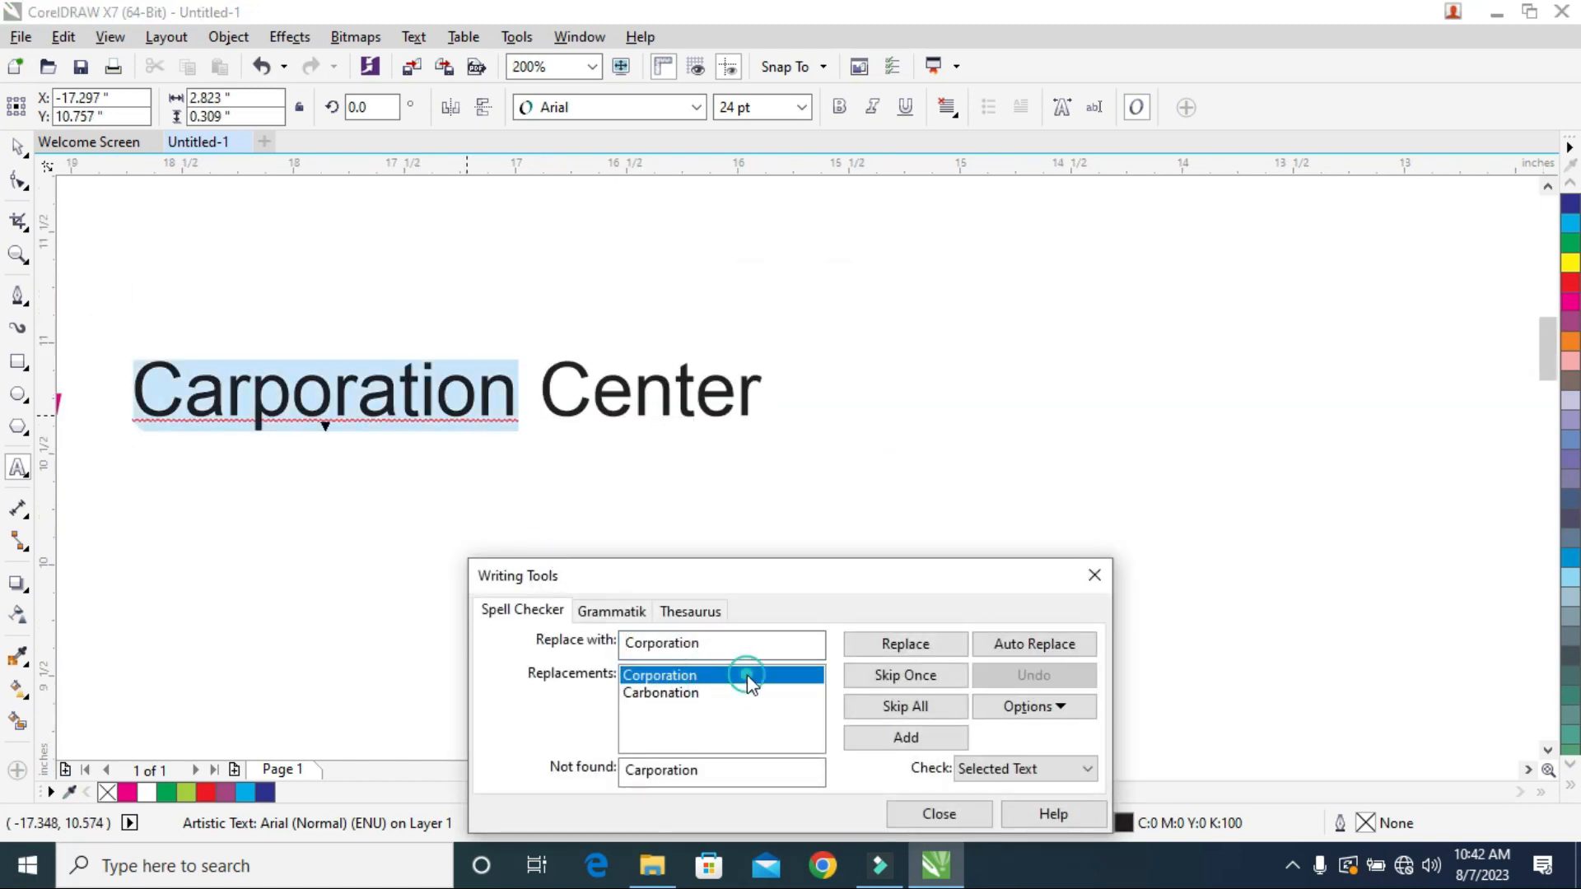
pyautogui.click(905, 644)
pyautogui.click(1095, 575)
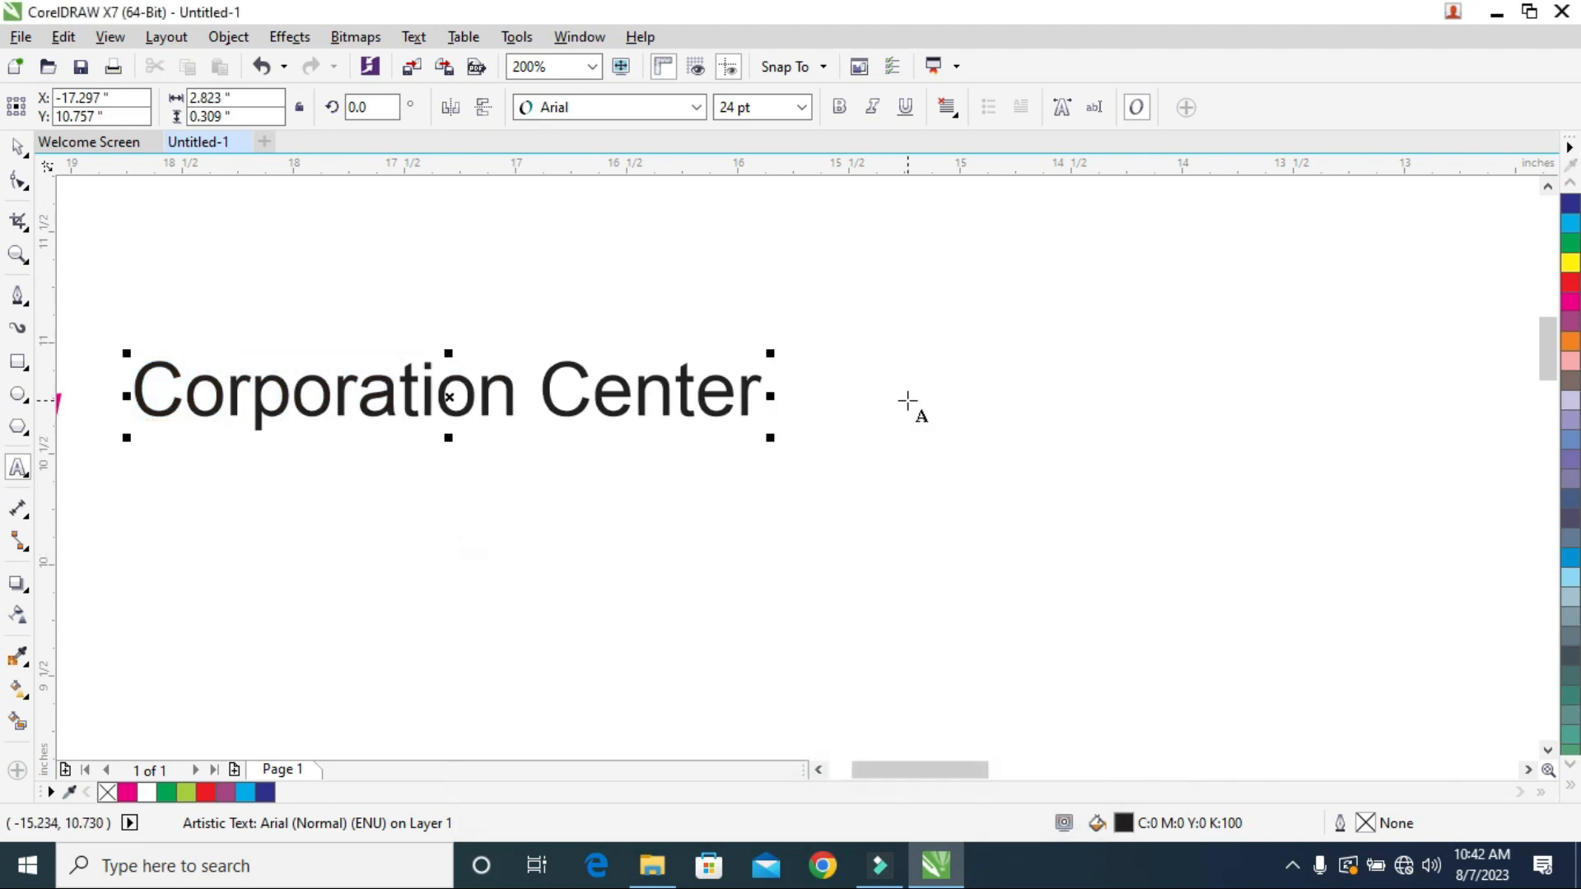
# Scale the "Corporation Center" text down to about 19.8 pt and fill it dark blue (C:100 M:100 Y:0 K:0).
pyautogui.scroll(-1, 909, 404)
pyautogui.moveTo(842, 370); pyautogui.dragTo(789, 377)
pyautogui.click(1564, 205)
pyautogui.click(16, 149)
pyautogui.click(1570, 205)
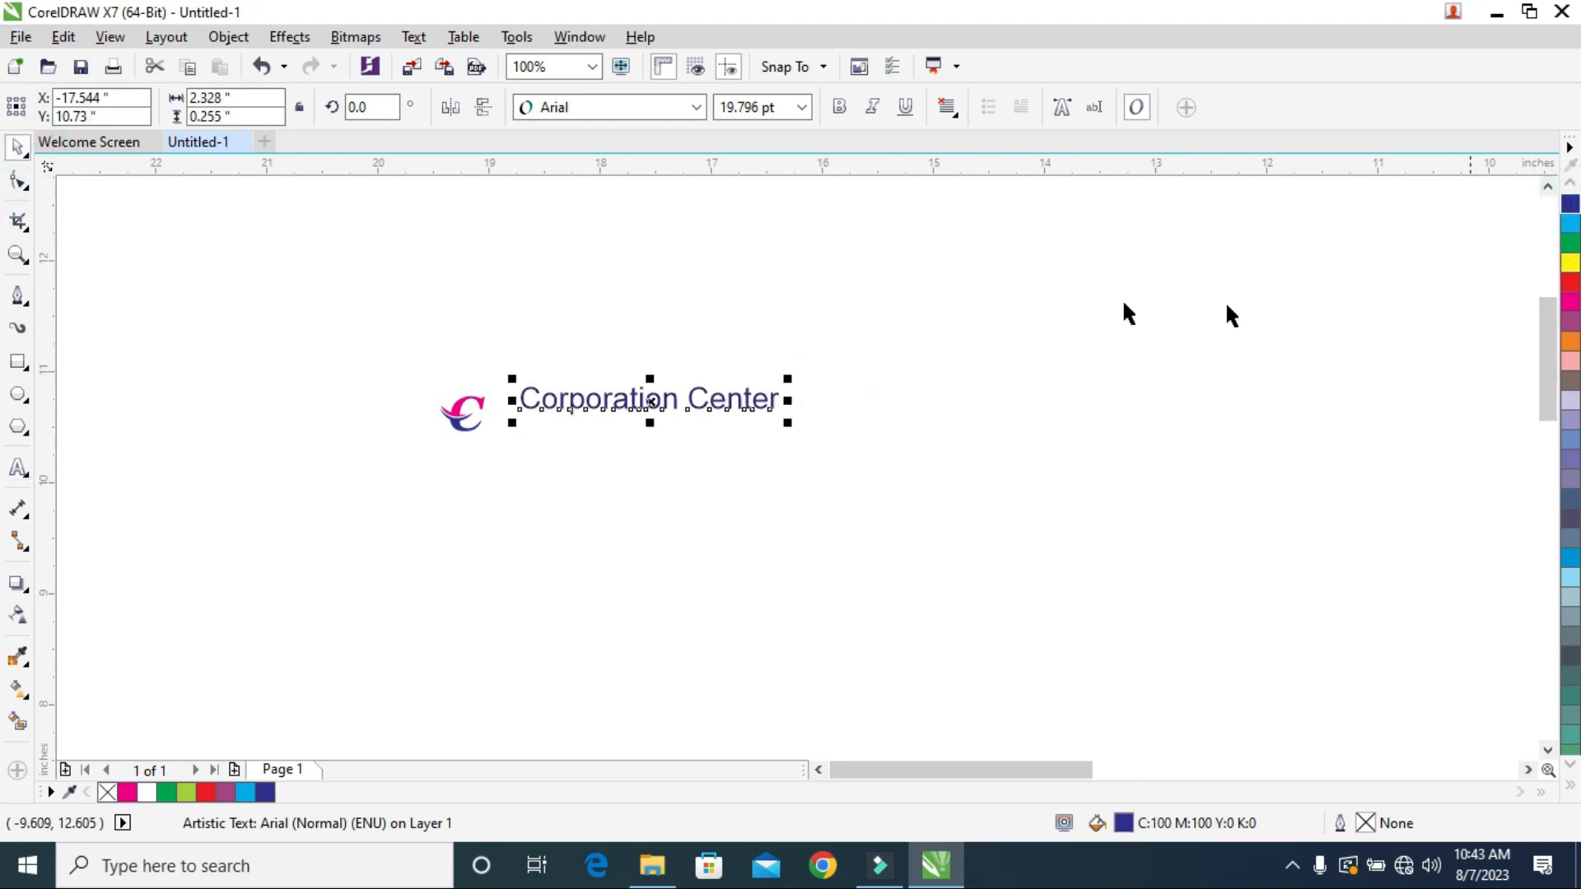
# Set the "Corporation Center" text in Brush Script MT and move it well to the right of the logo.
pyautogui.click(840, 106)
pyautogui.click(696, 107)
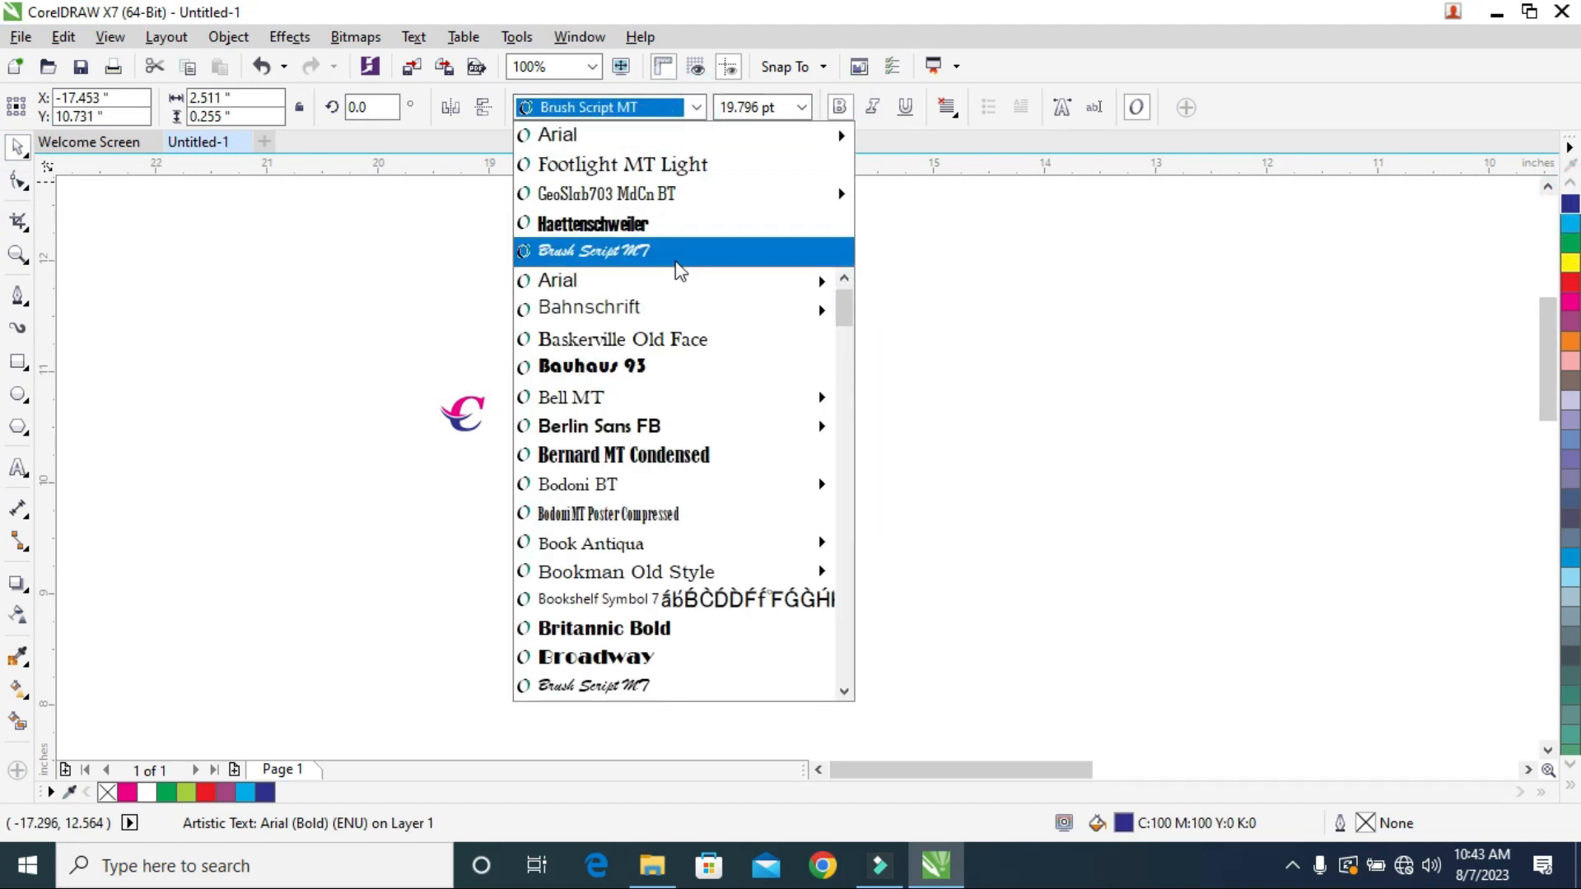
pyautogui.click(617, 247)
pyautogui.moveTo(569, 422); pyautogui.dragTo(1026, 440)
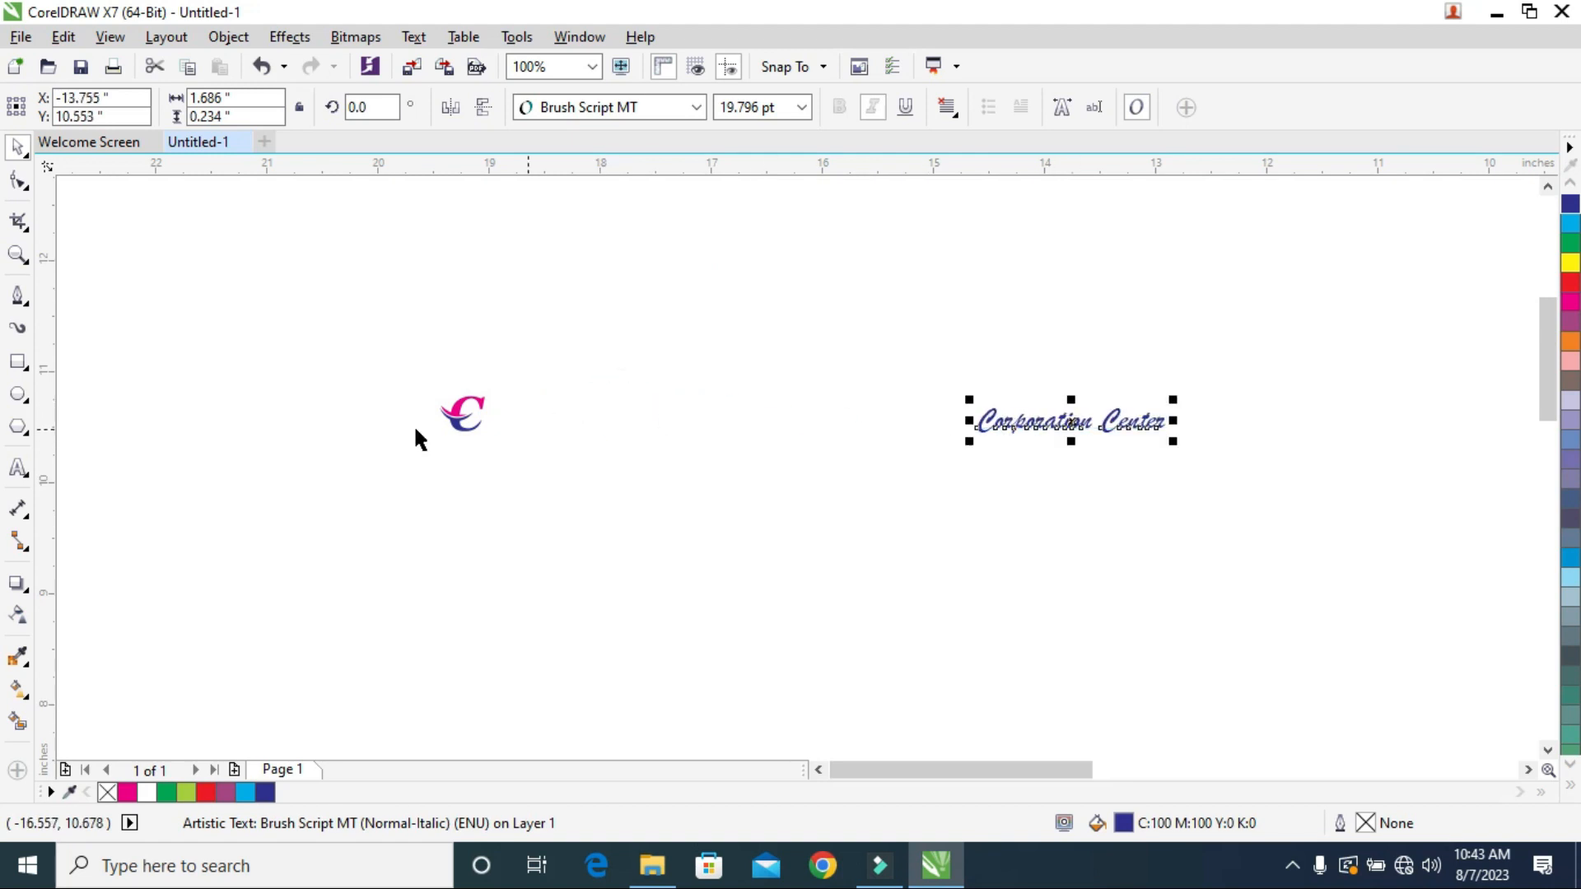
# Position the C logo above the "Corporation Center" text and scale the text down to about 11.6 pt.
pyautogui.click(463, 413)
pyautogui.press('F4')
pyautogui.moveTo(140, 467); pyautogui.dragTo(694, 388)
pyautogui.moveTo(1211, 482); pyautogui.dragTo(630, 480)
pyautogui.click(630, 481)
pyautogui.moveTo(962, 438); pyautogui.dragTo(777, 462)
pyautogui.moveTo(663, 504); pyautogui.dragTo(696, 499)
pyautogui.scroll(4, 700, 397)
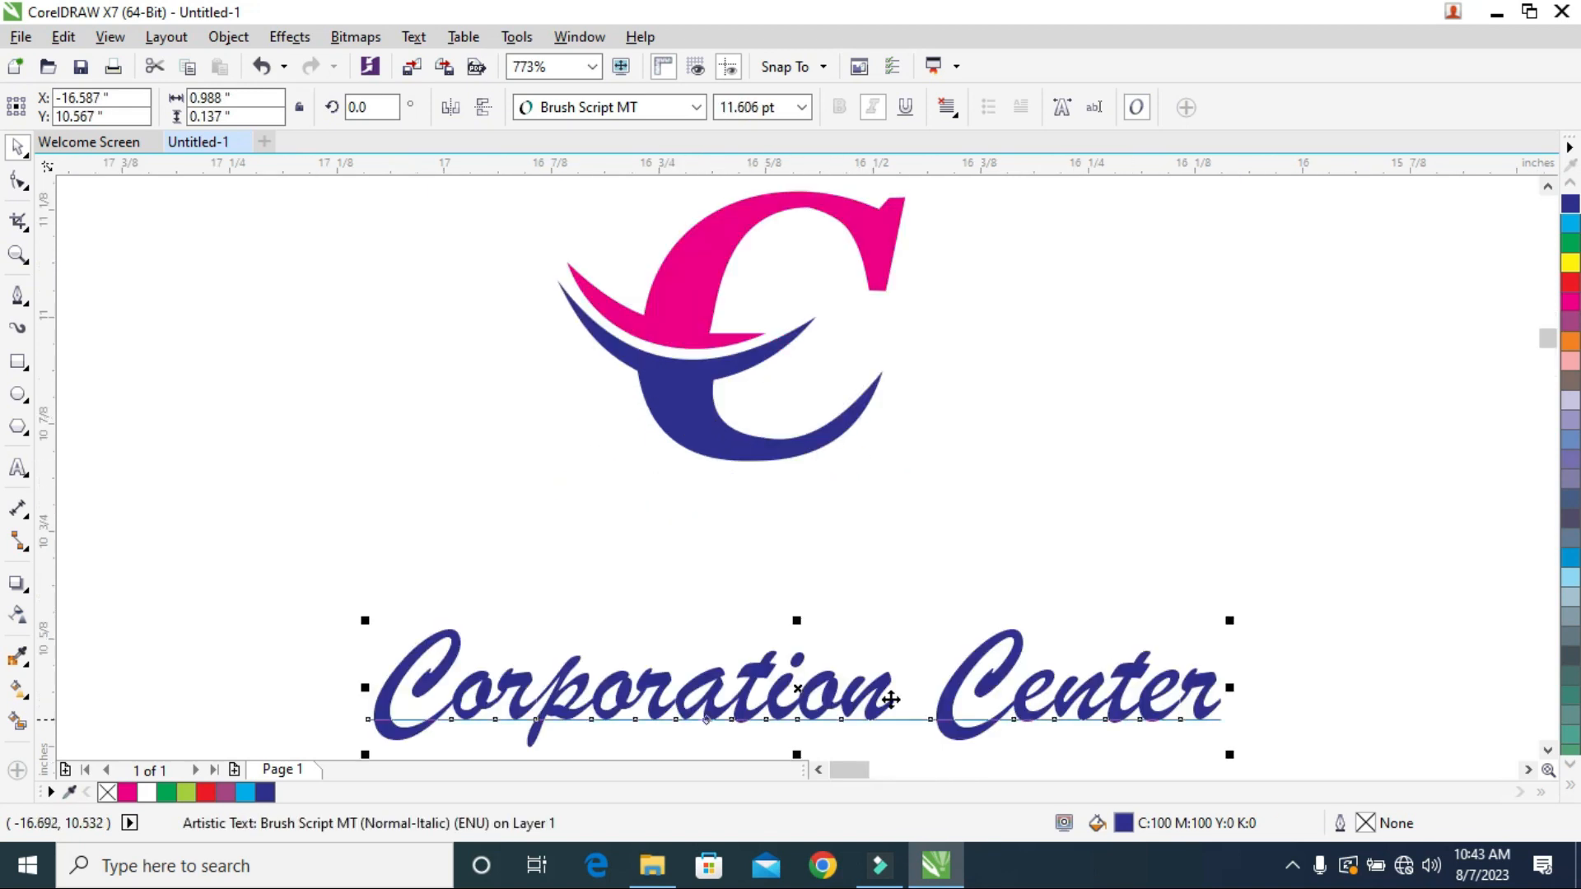
# Shrink the "Corporation Center" text to less than the logo's width and place it close beneath the C.
pyautogui.moveTo(1233, 625); pyautogui.dragTo(985, 678)
pyautogui.moveTo(586, 716); pyautogui.dragTo(765, 673)
pyautogui.scroll(1, 695, 261)
pyautogui.moveTo(695, 261); pyautogui.dragTo(706, 456)
pyautogui.scroll(1, 709, 458)
pyautogui.click(756, 698)
pyautogui.moveTo(455, 649); pyautogui.dragTo(564, 691)
pyautogui.moveTo(925, 718); pyautogui.dragTo(777, 687)
pyautogui.click(425, 628)
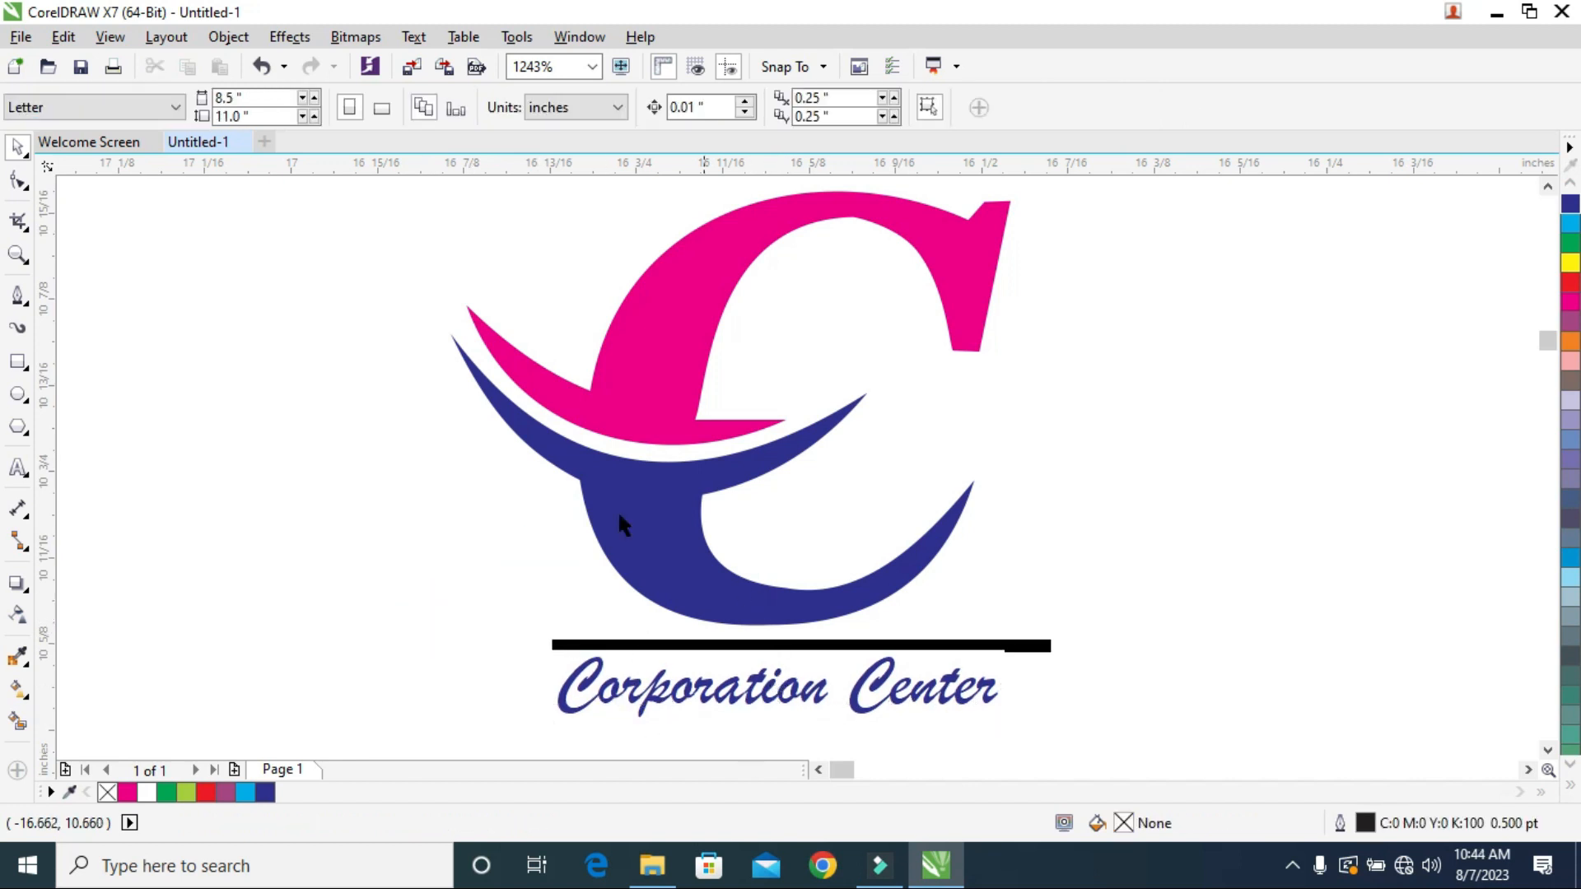
# Add a downward drop shadow to the C group with the Average feathering direction.
pyautogui.click(673, 363)
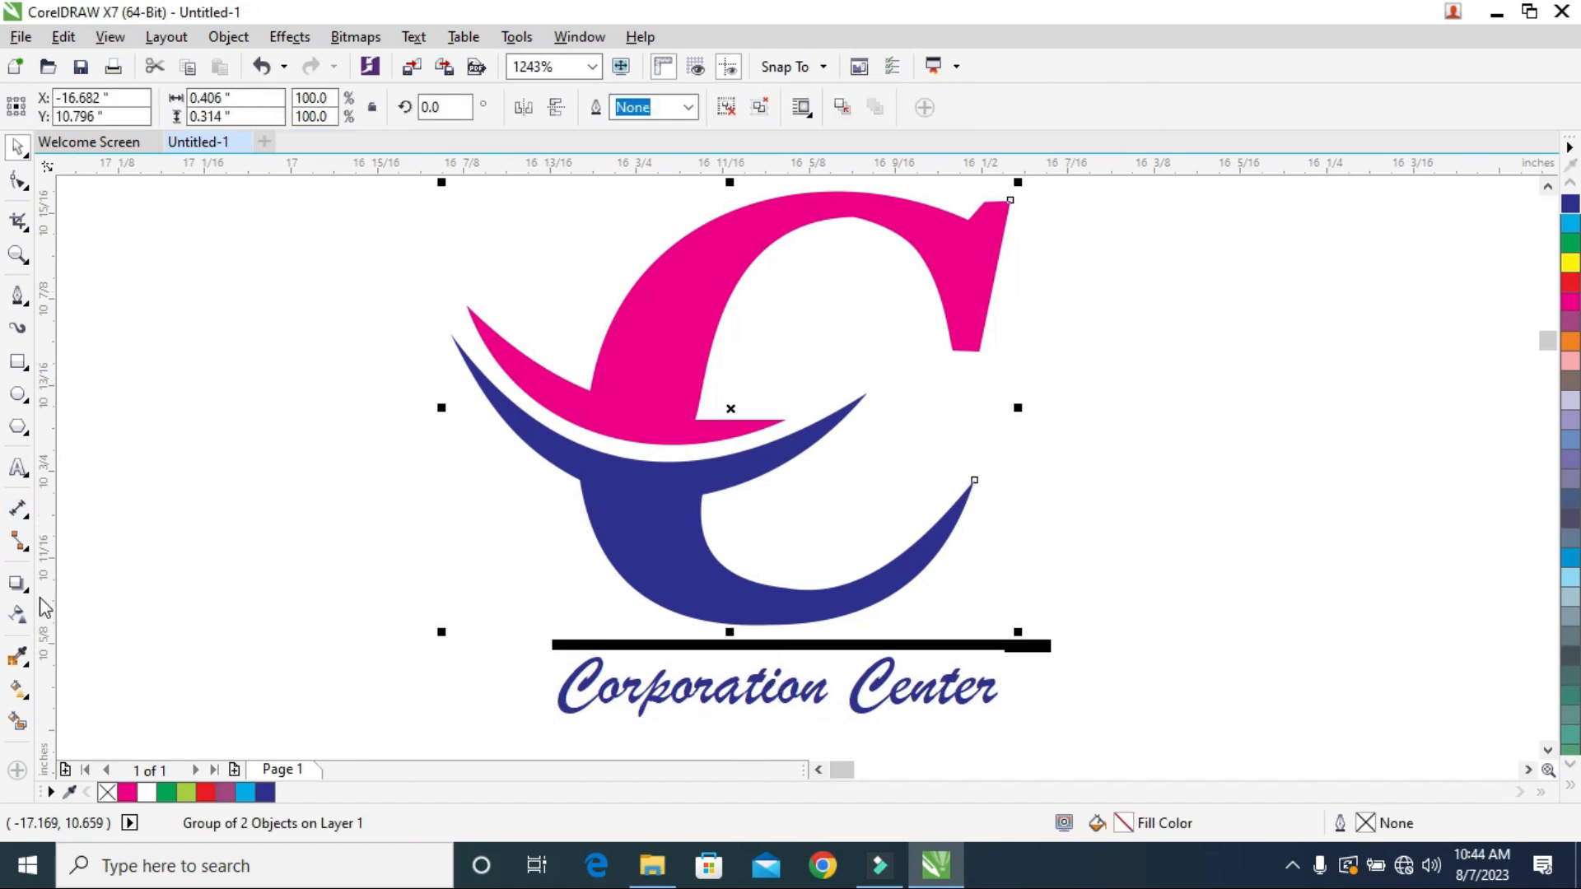
pyautogui.moveTo(783, 223); pyautogui.dragTo(733, 651)
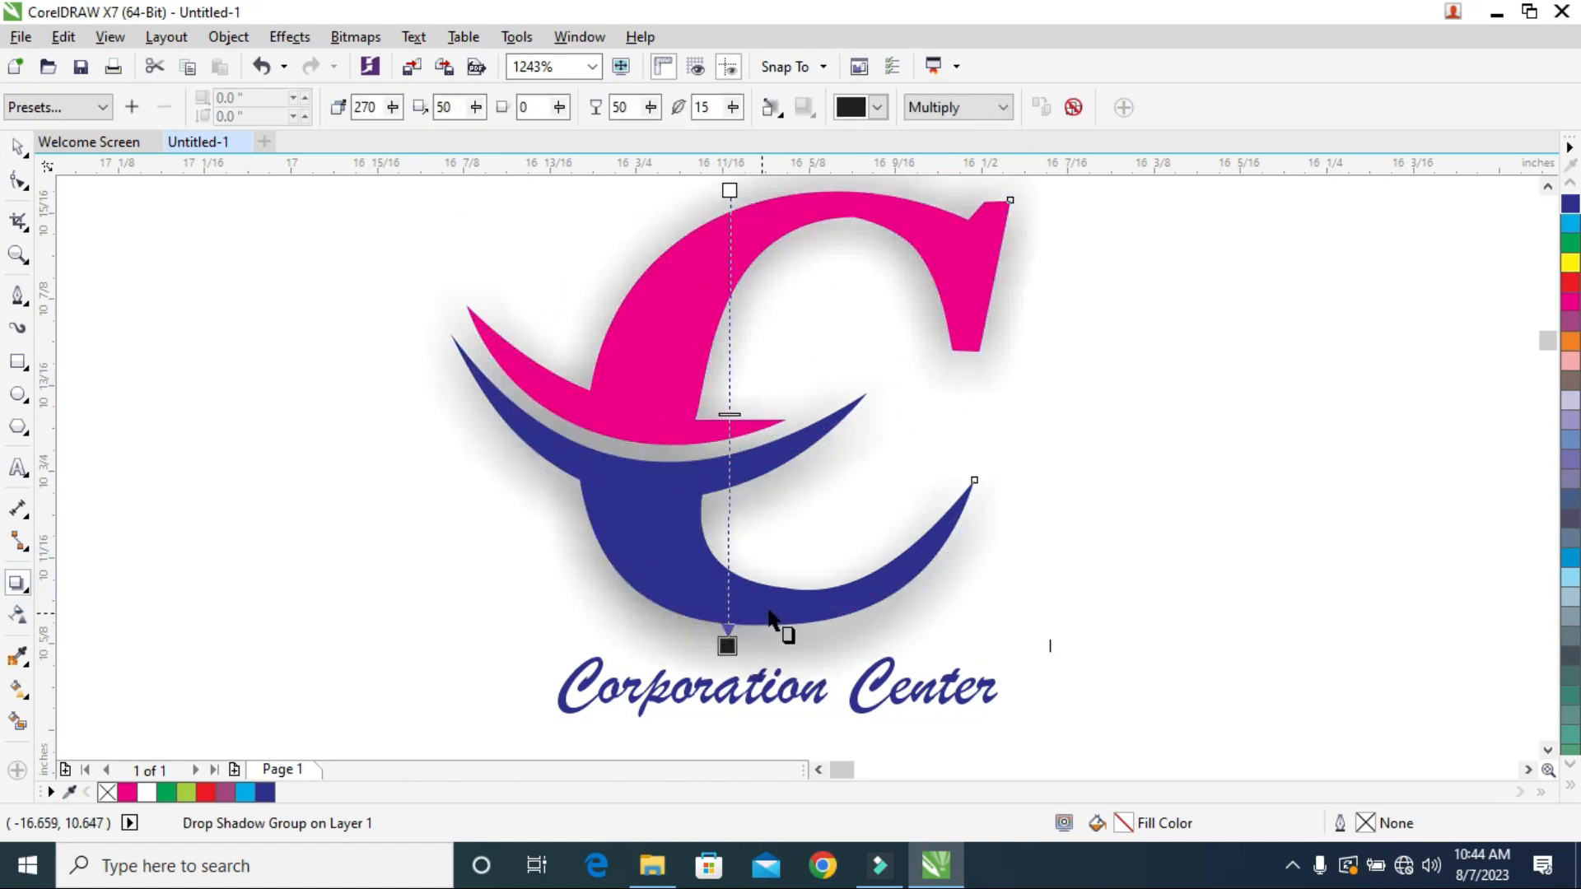
pyautogui.click(778, 111)
pyautogui.click(825, 212)
# Try the Outside and Inside feathering directions on the logo's shadow, and set it back to Average.
pyautogui.click(774, 109)
pyautogui.click(771, 107)
pyautogui.click(770, 107)
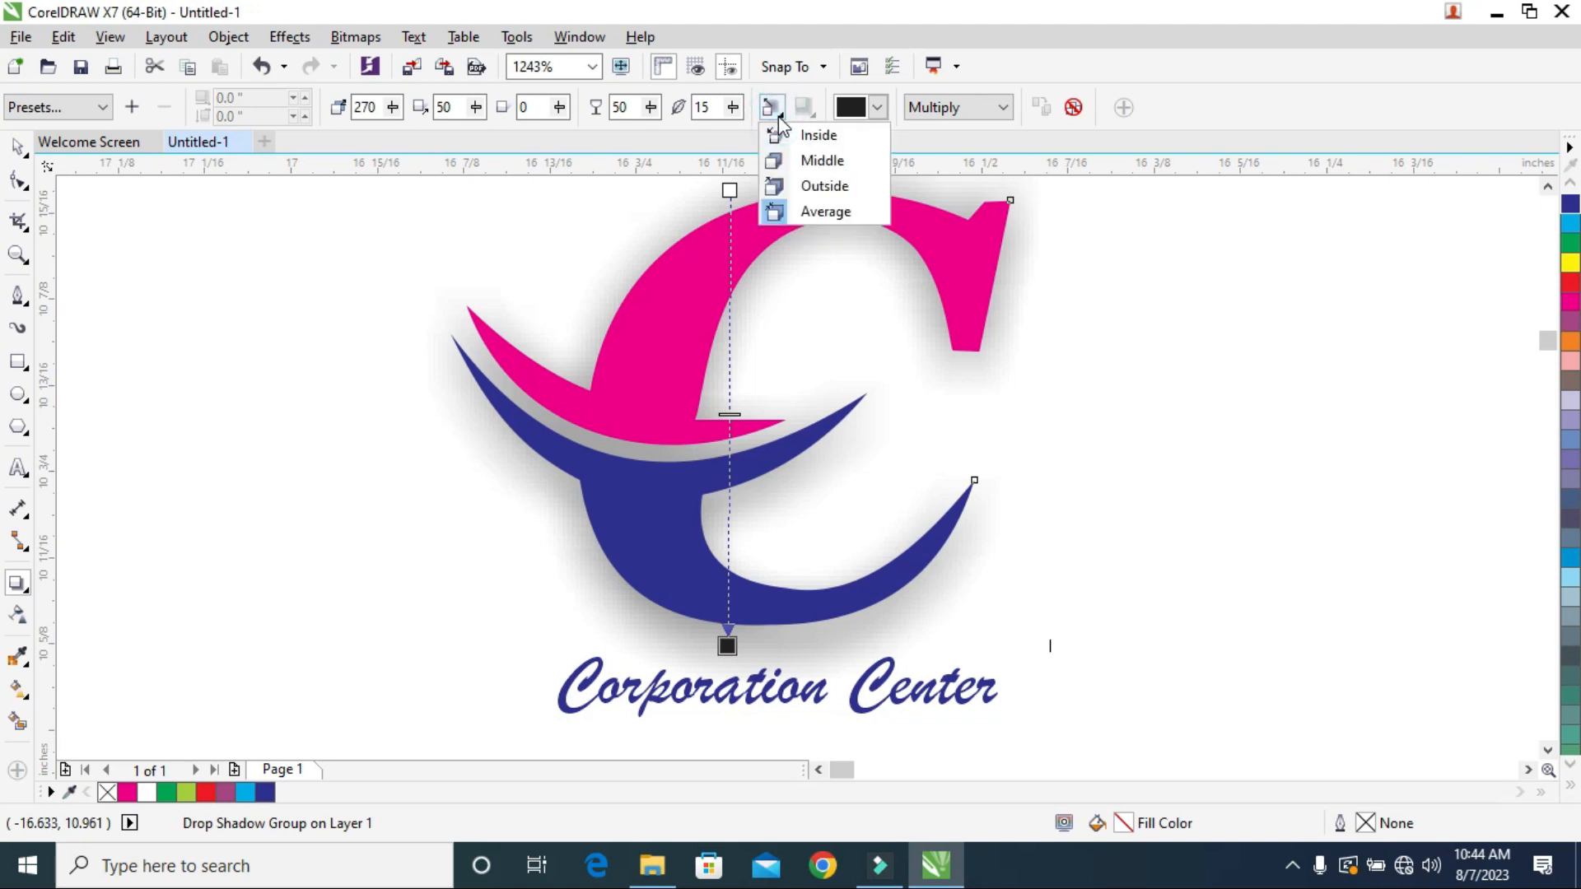
pyautogui.click(801, 194)
pyautogui.click(771, 107)
pyautogui.click(820, 160)
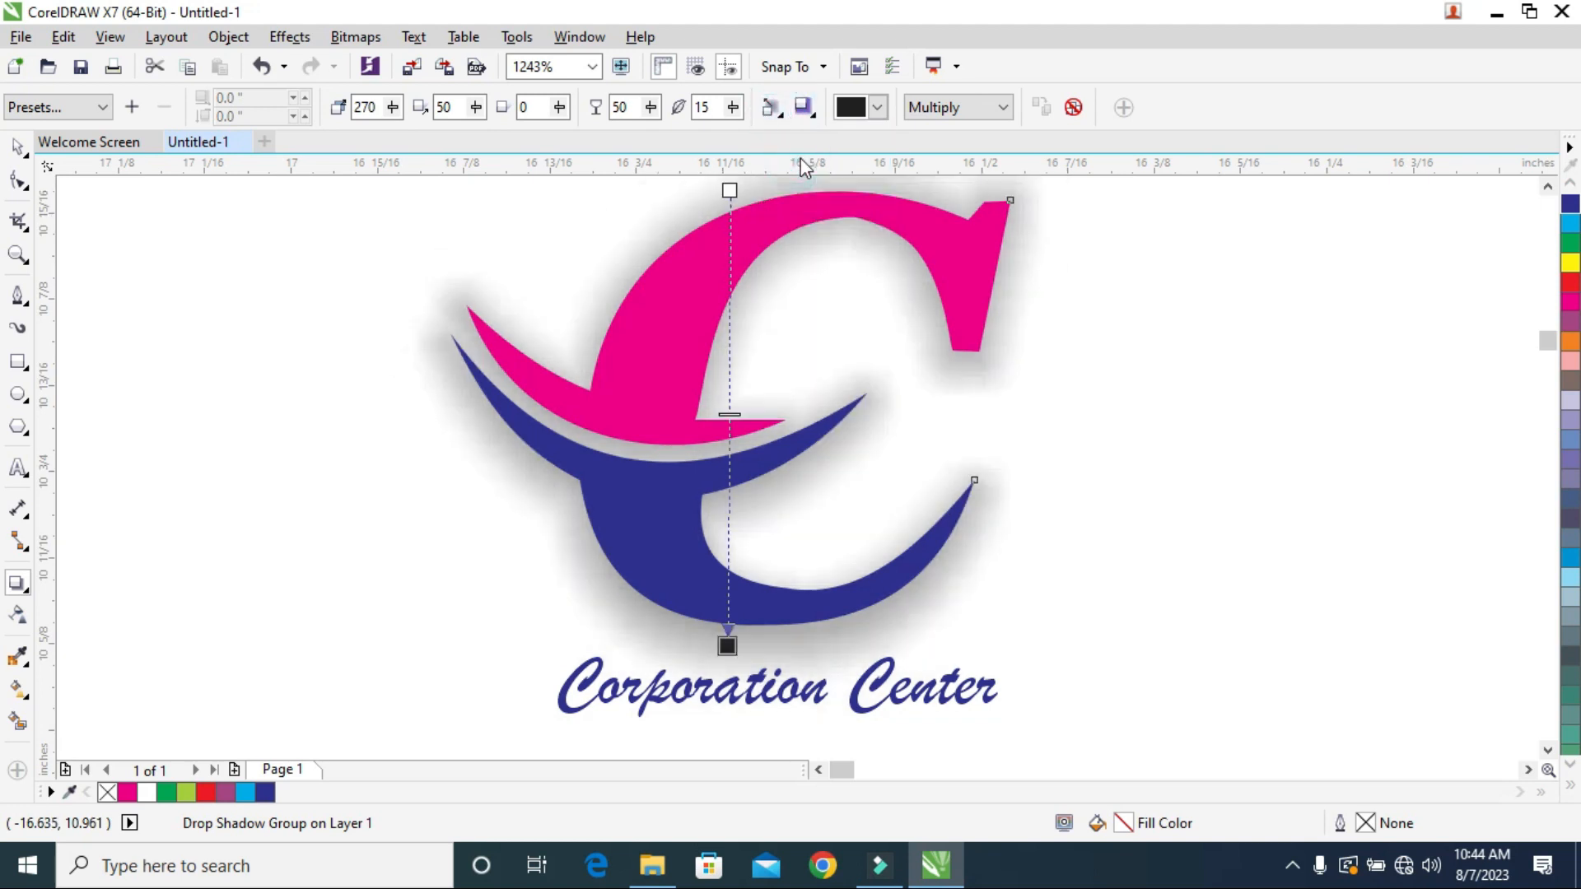
pyautogui.click(771, 107)
pyautogui.click(822, 160)
pyautogui.click(771, 107)
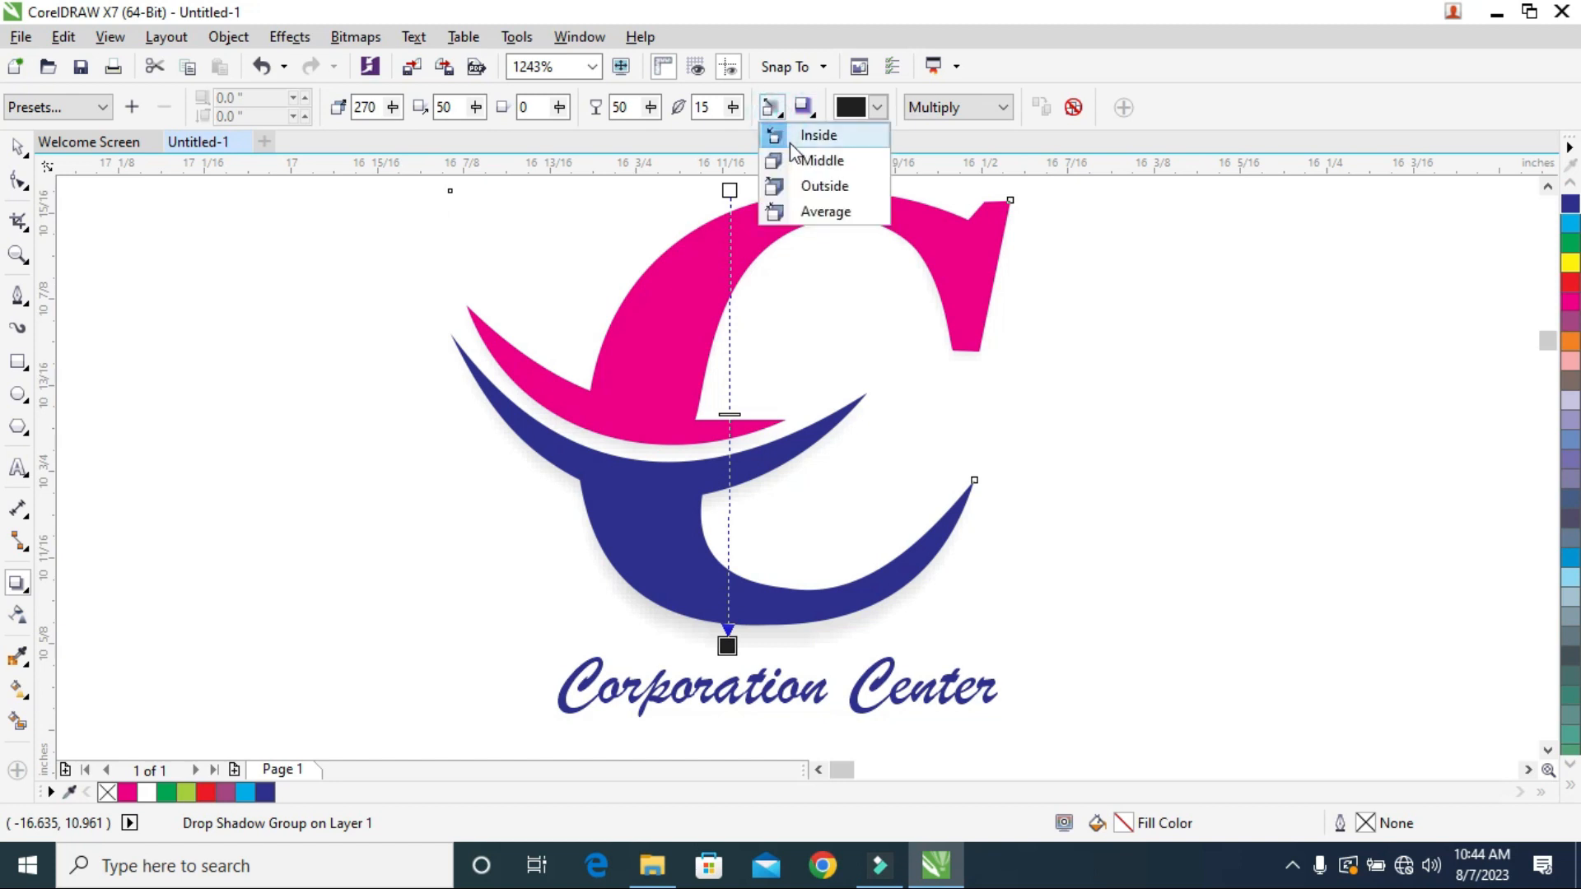
pyautogui.click(824, 212)
# Shift the shadow's end point slightly right at the C's base, to a direction of about 272.
pyautogui.moveTo(720, 638); pyautogui.dragTo(736, 633)
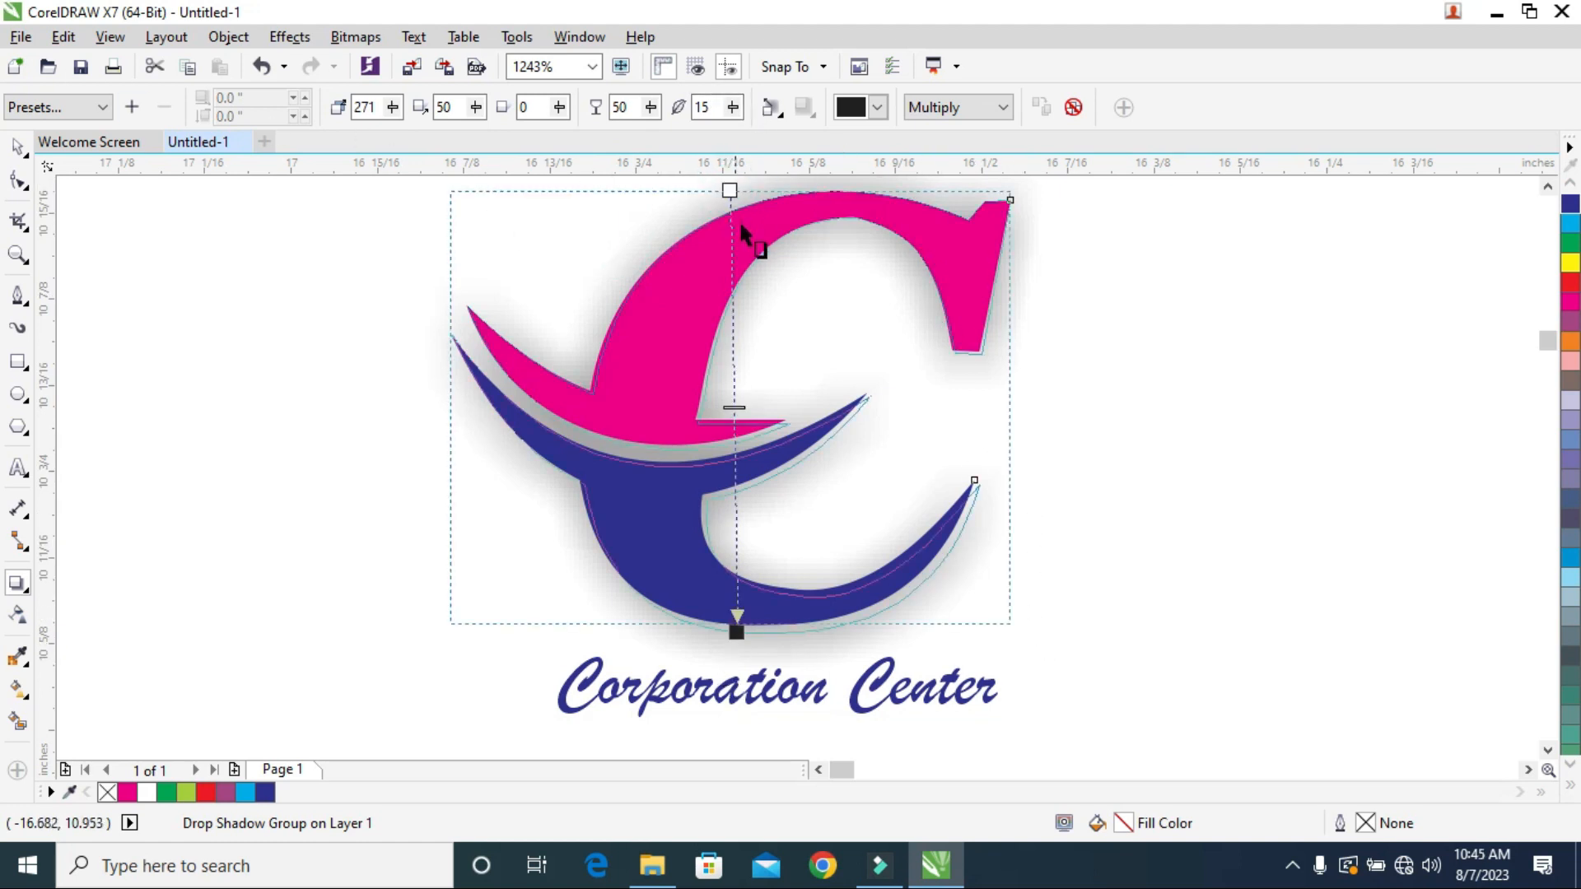
pyautogui.moveTo(729, 638); pyautogui.dragTo(743, 651)
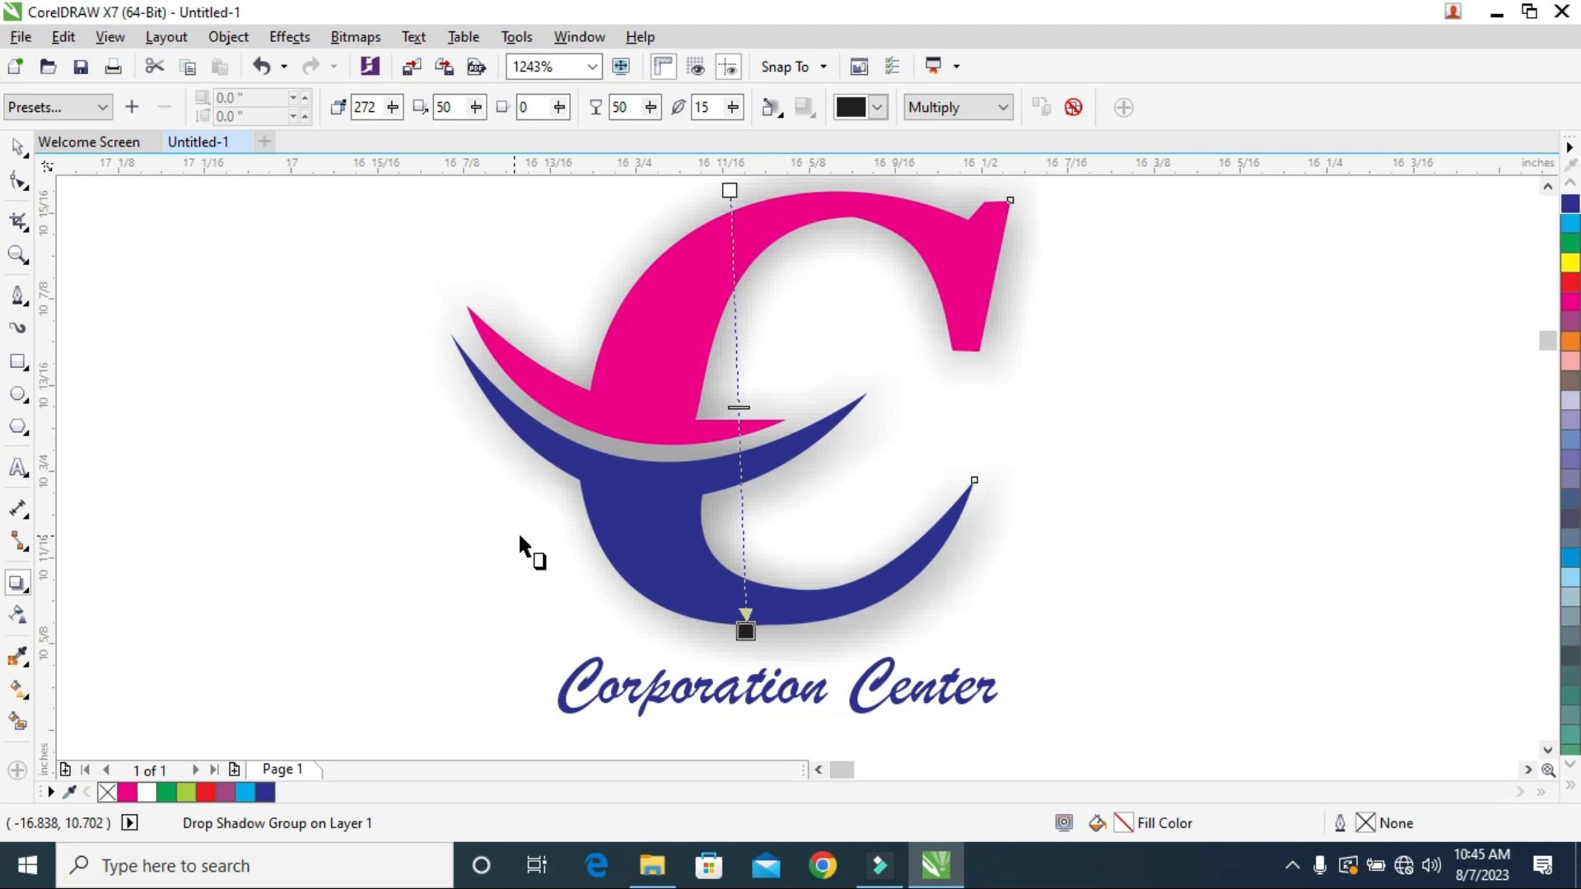
pyautogui.click(17, 147)
pyautogui.click(195, 255)
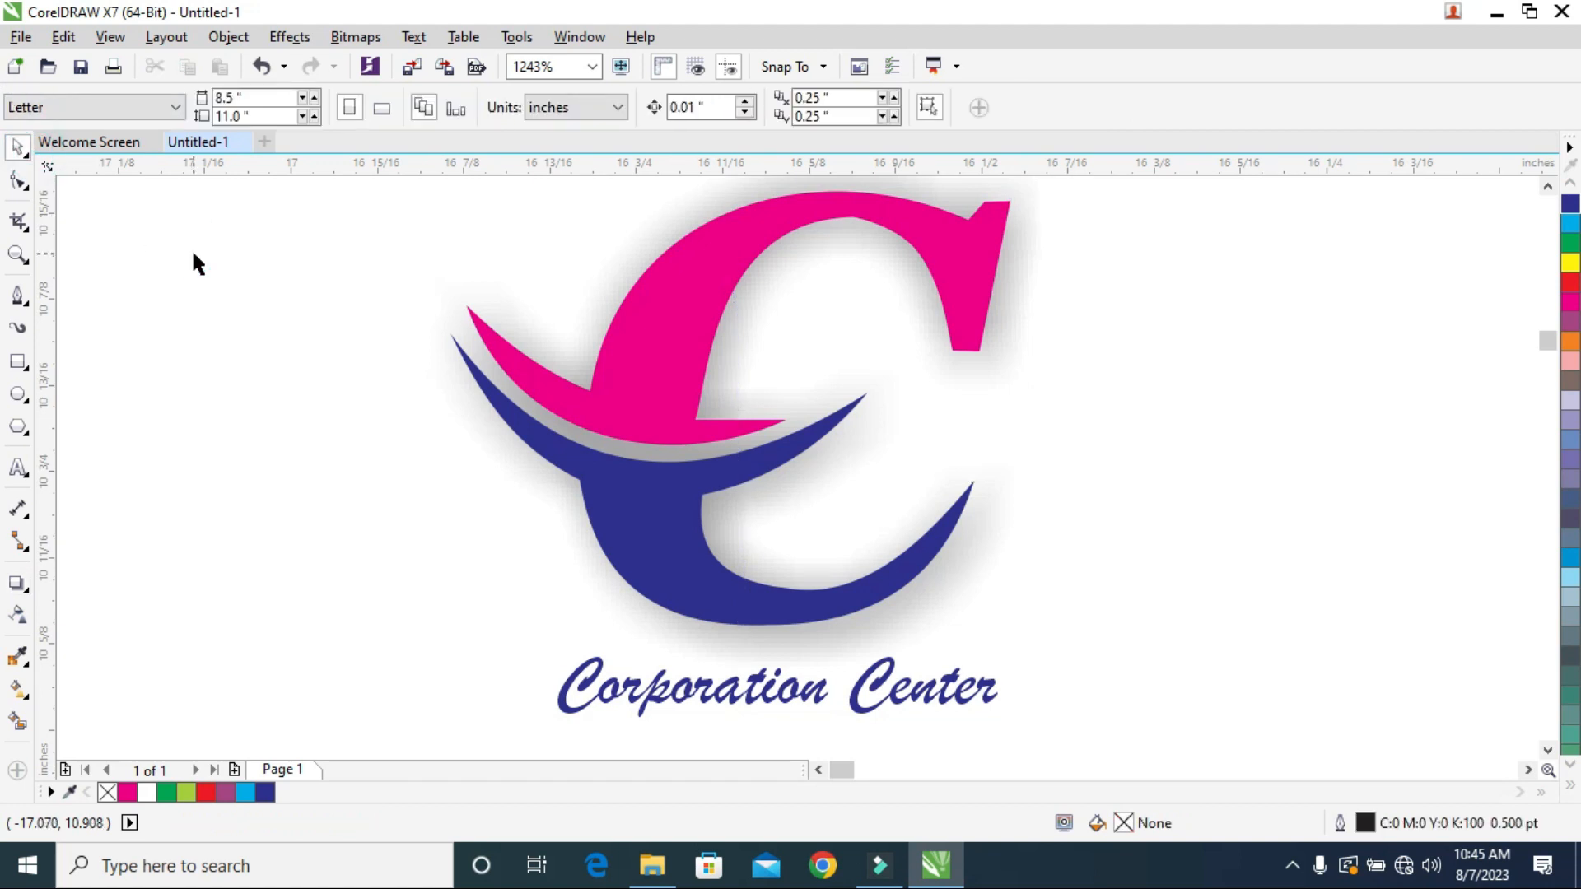
pyautogui.click(307, 269)
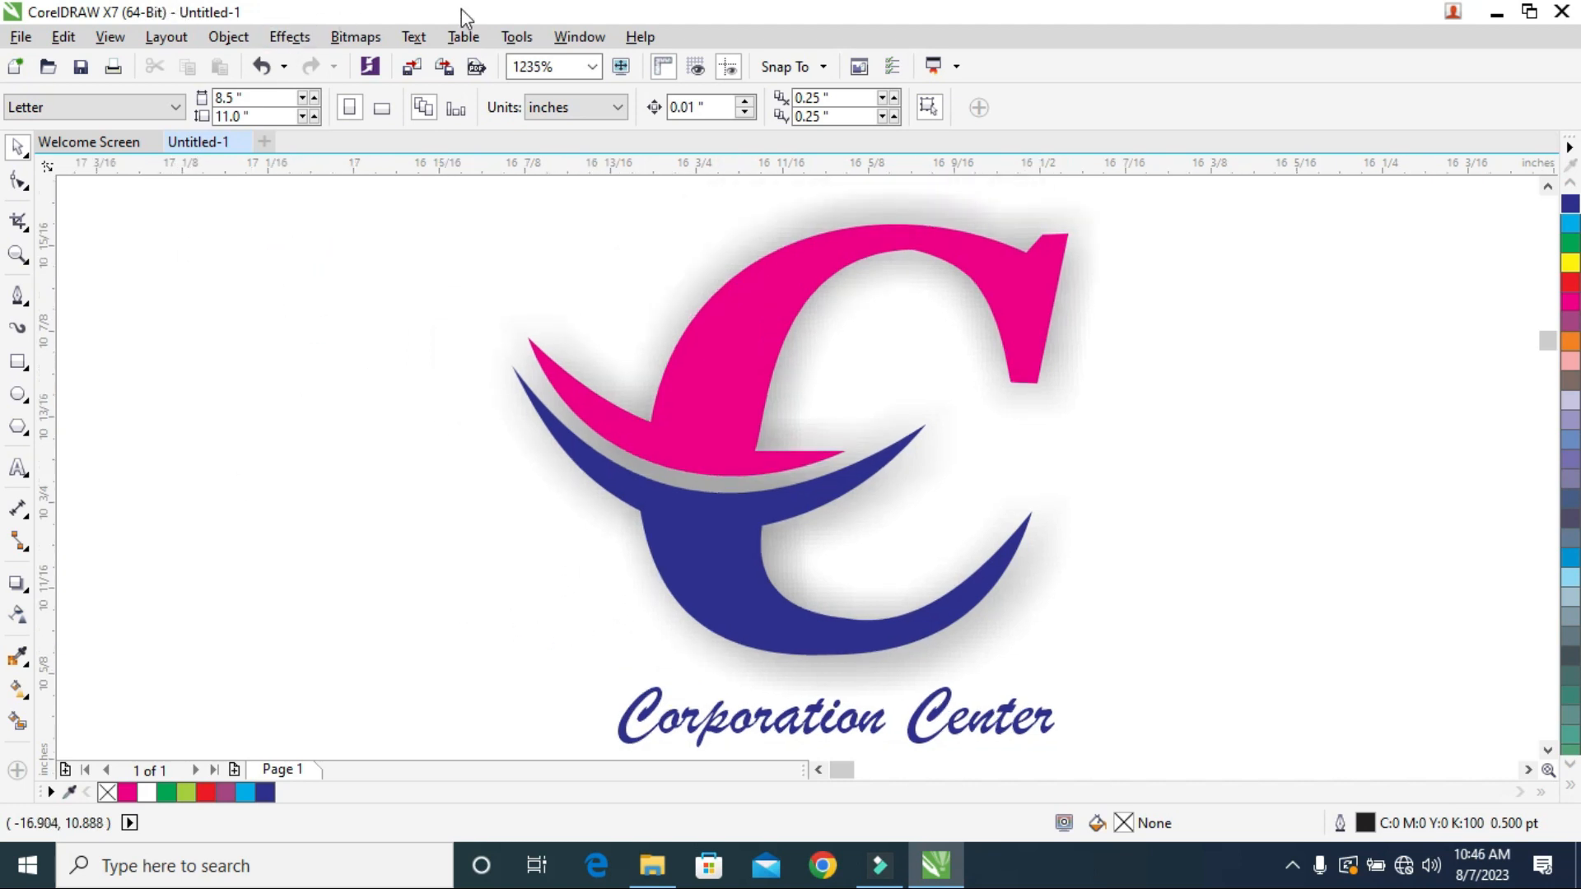
pyautogui.press('F10')
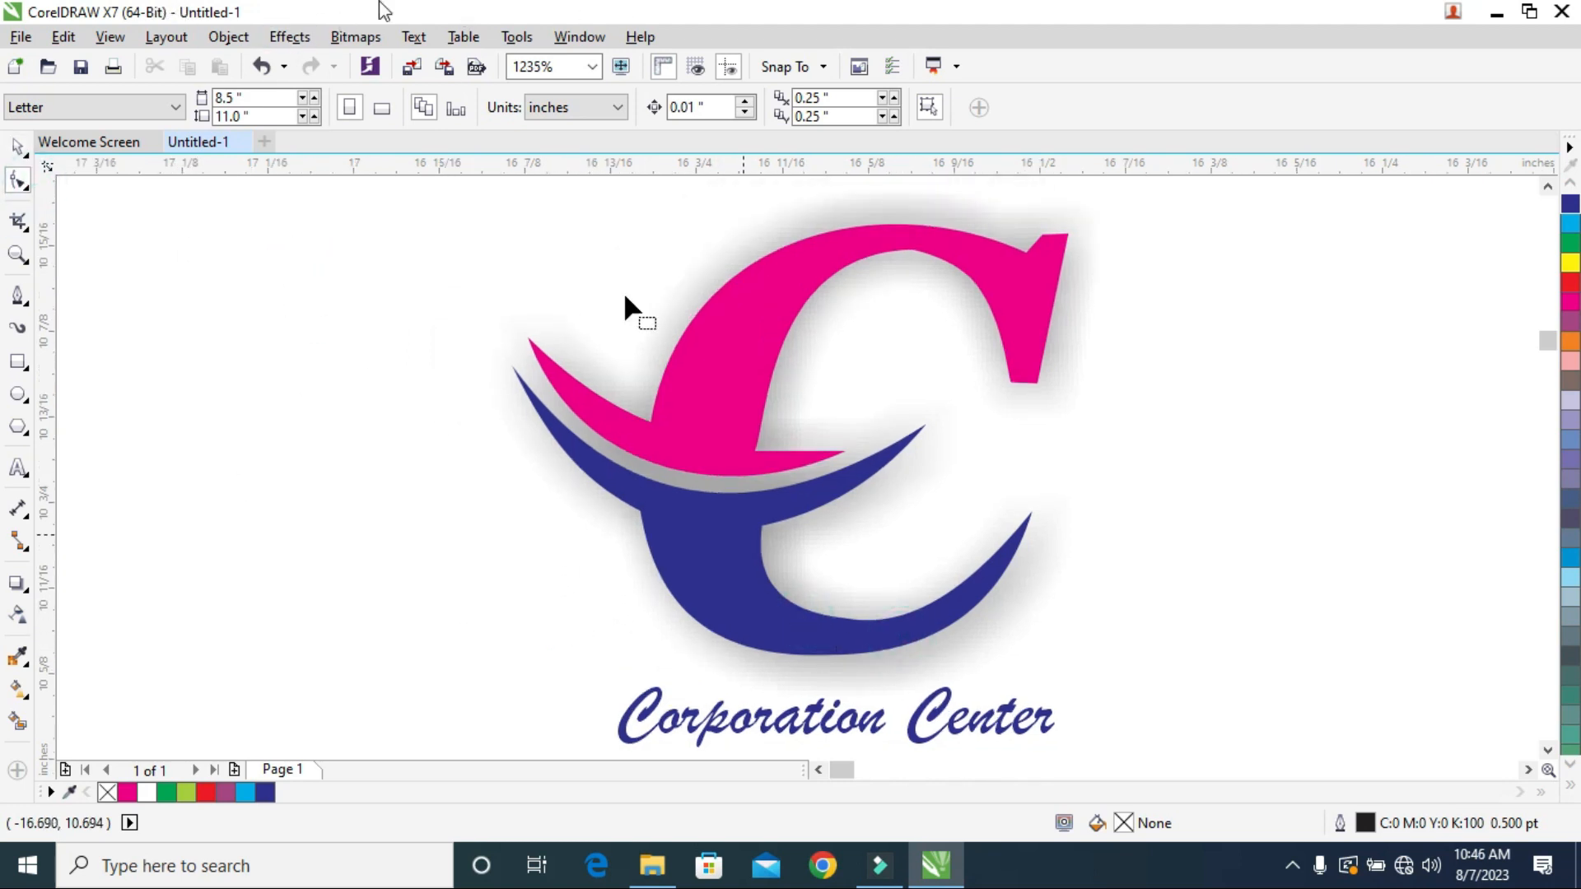
pyautogui.click(16, 146)
pyautogui.click(679, 370)
pyautogui.press('Escape')
pyautogui.press('F10')
pyautogui.click(19, 147)
pyautogui.click(720, 400)
pyautogui.hotkey('ctrl', 'j')
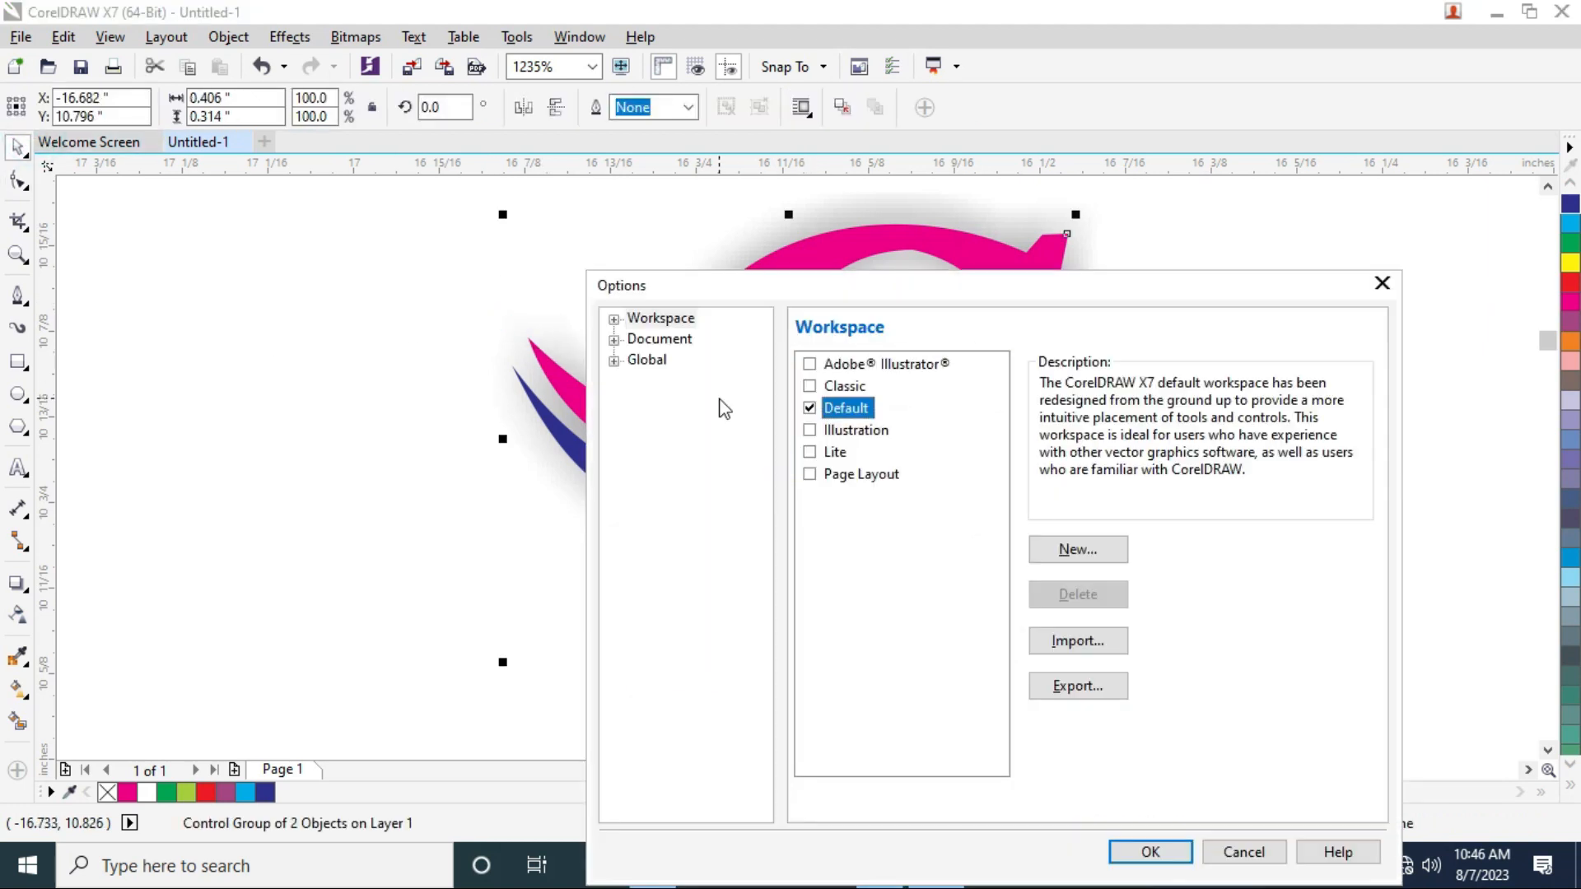
pyautogui.click(1382, 284)
pyautogui.click(1345, 380)
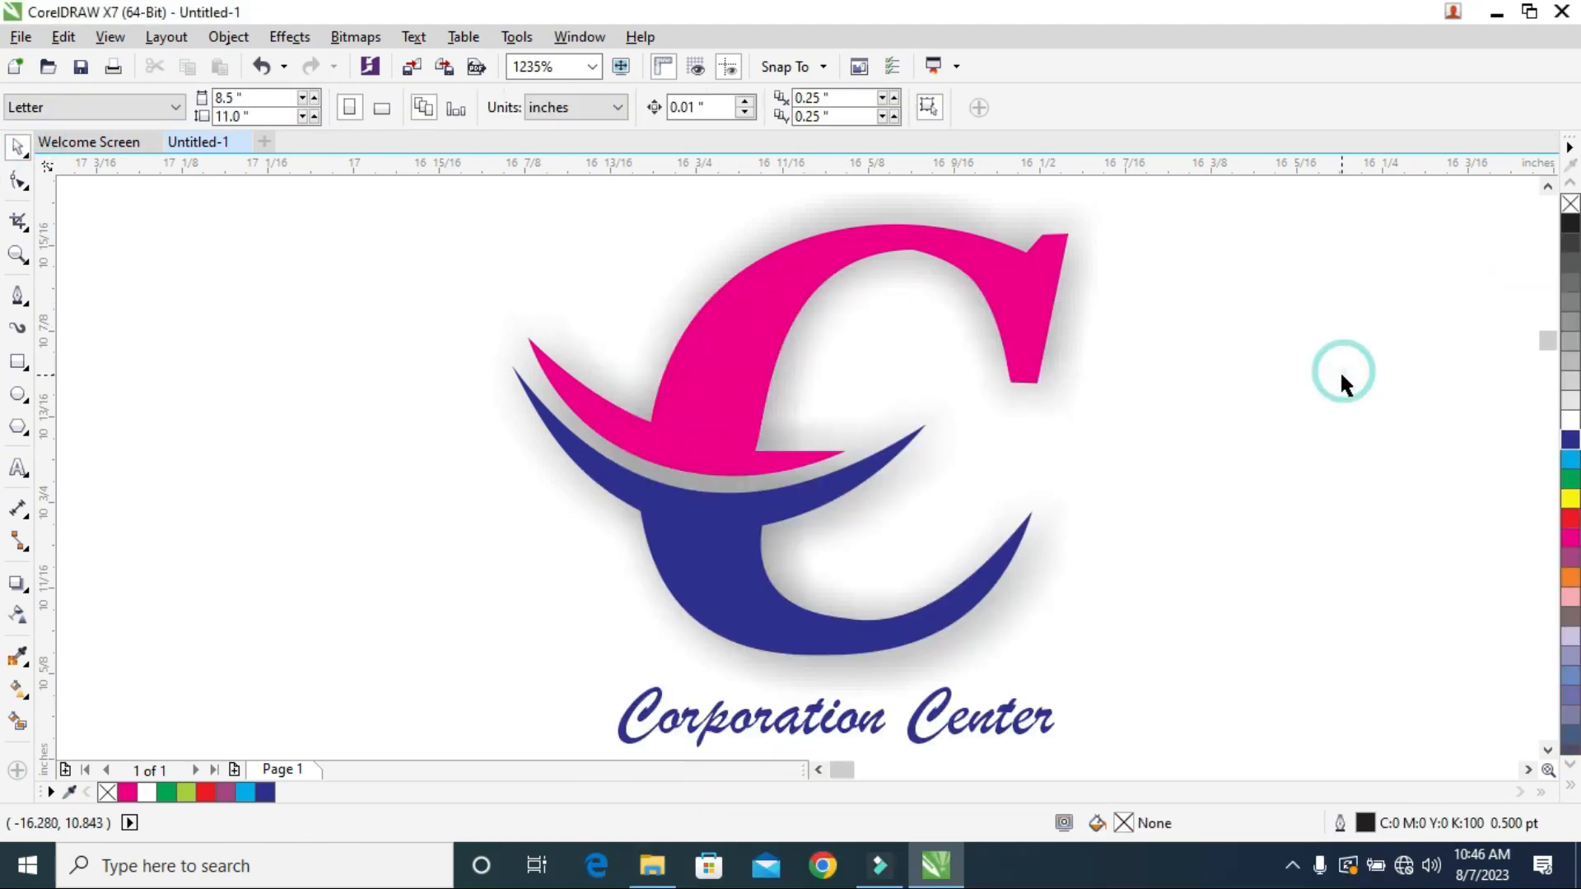
pyautogui.click(1294, 862)
pyautogui.rightClick(1238, 819)
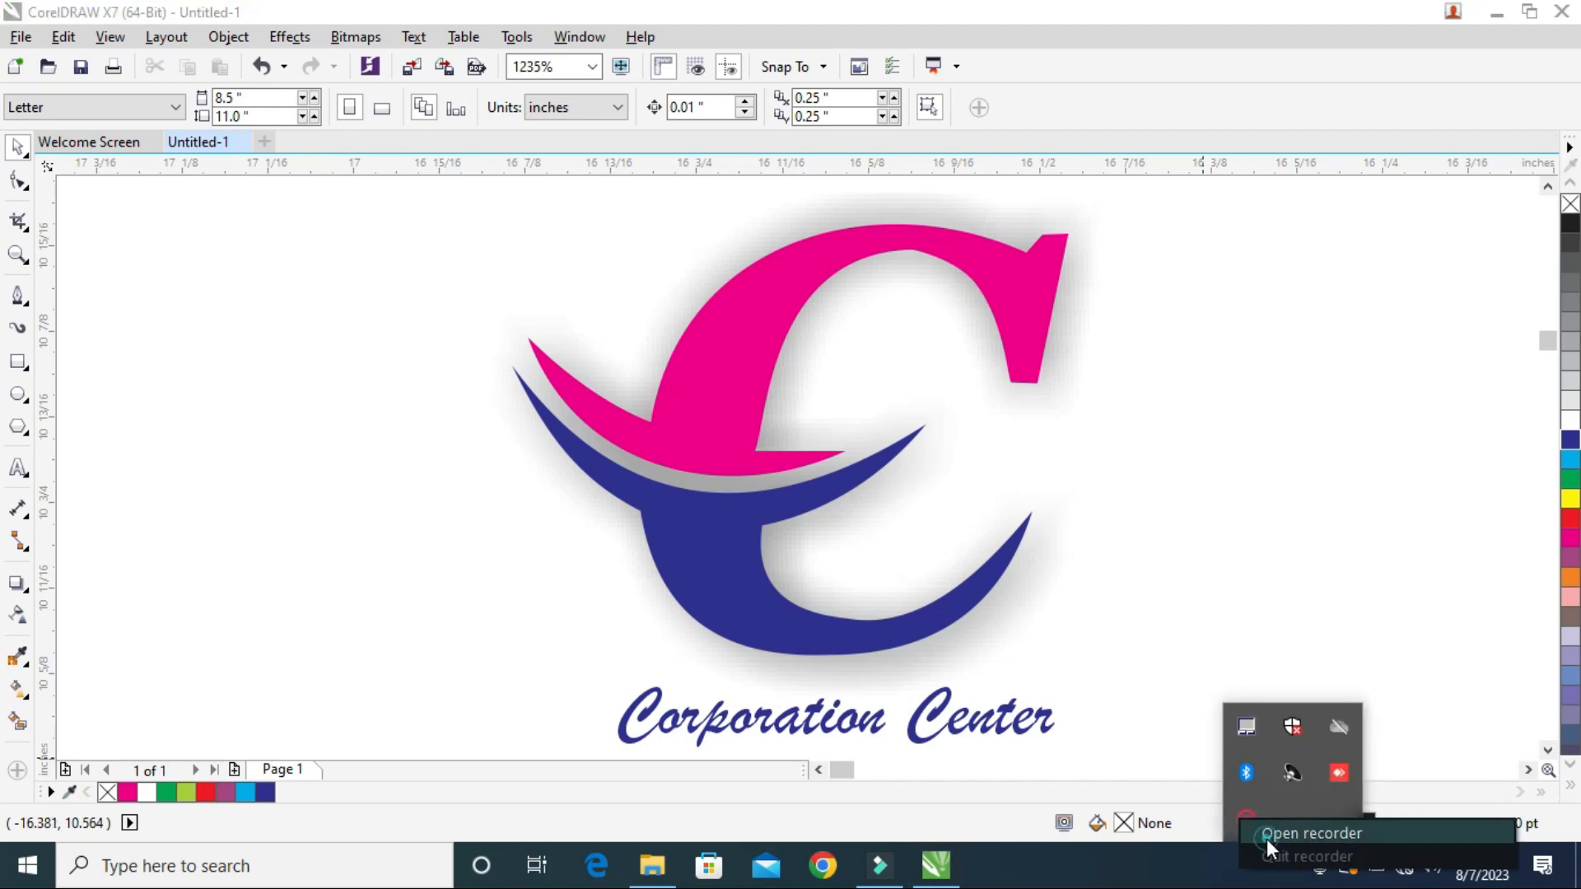
pyautogui.click(1268, 837)
pyautogui.click(1265, 811)
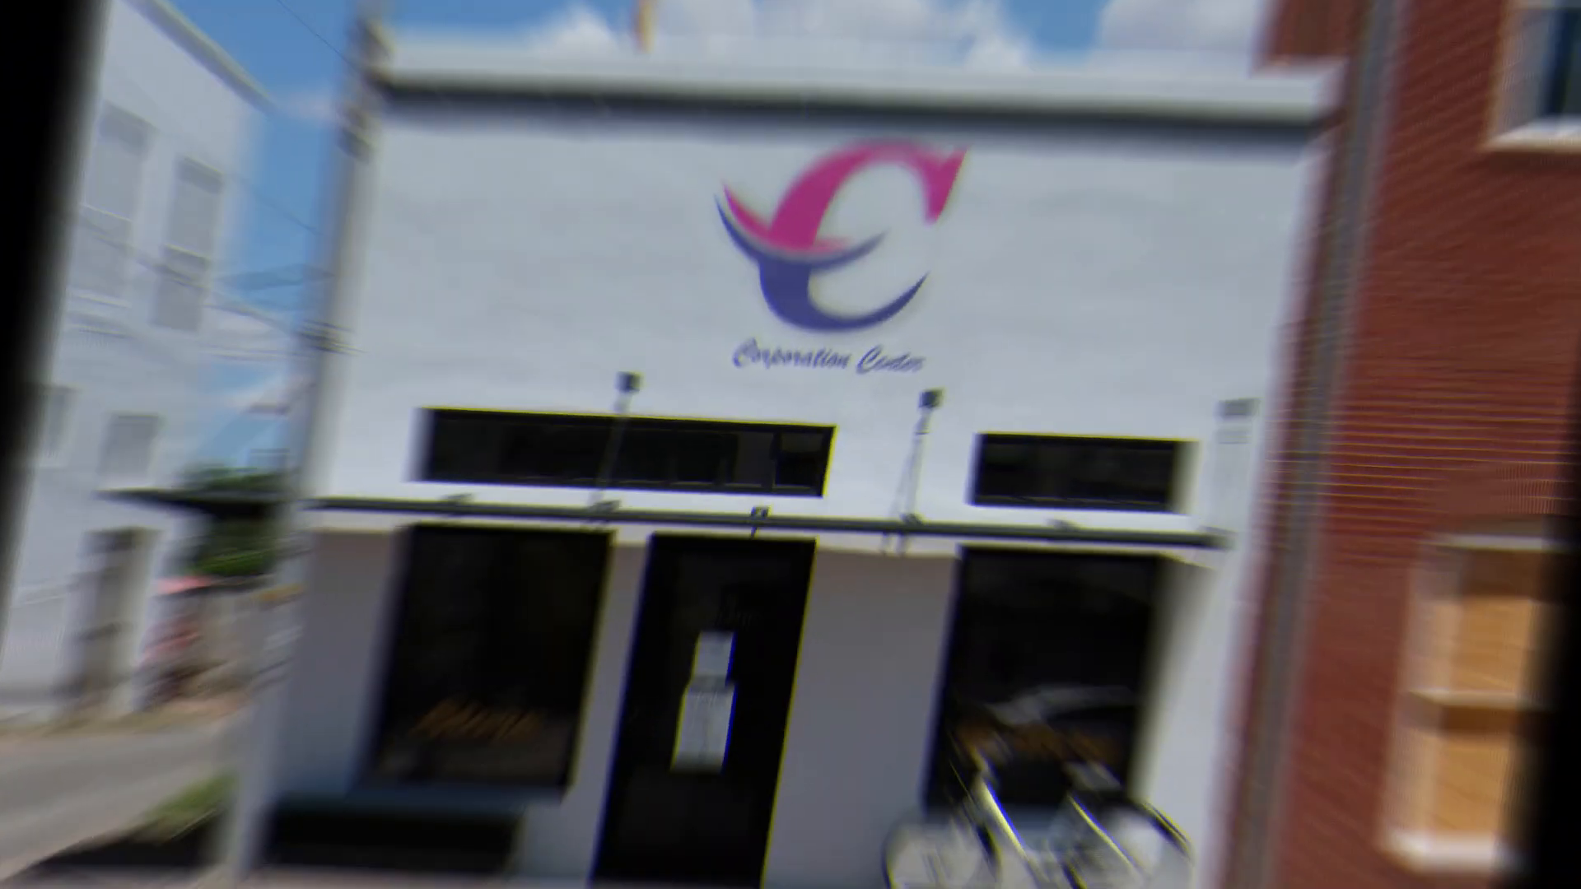